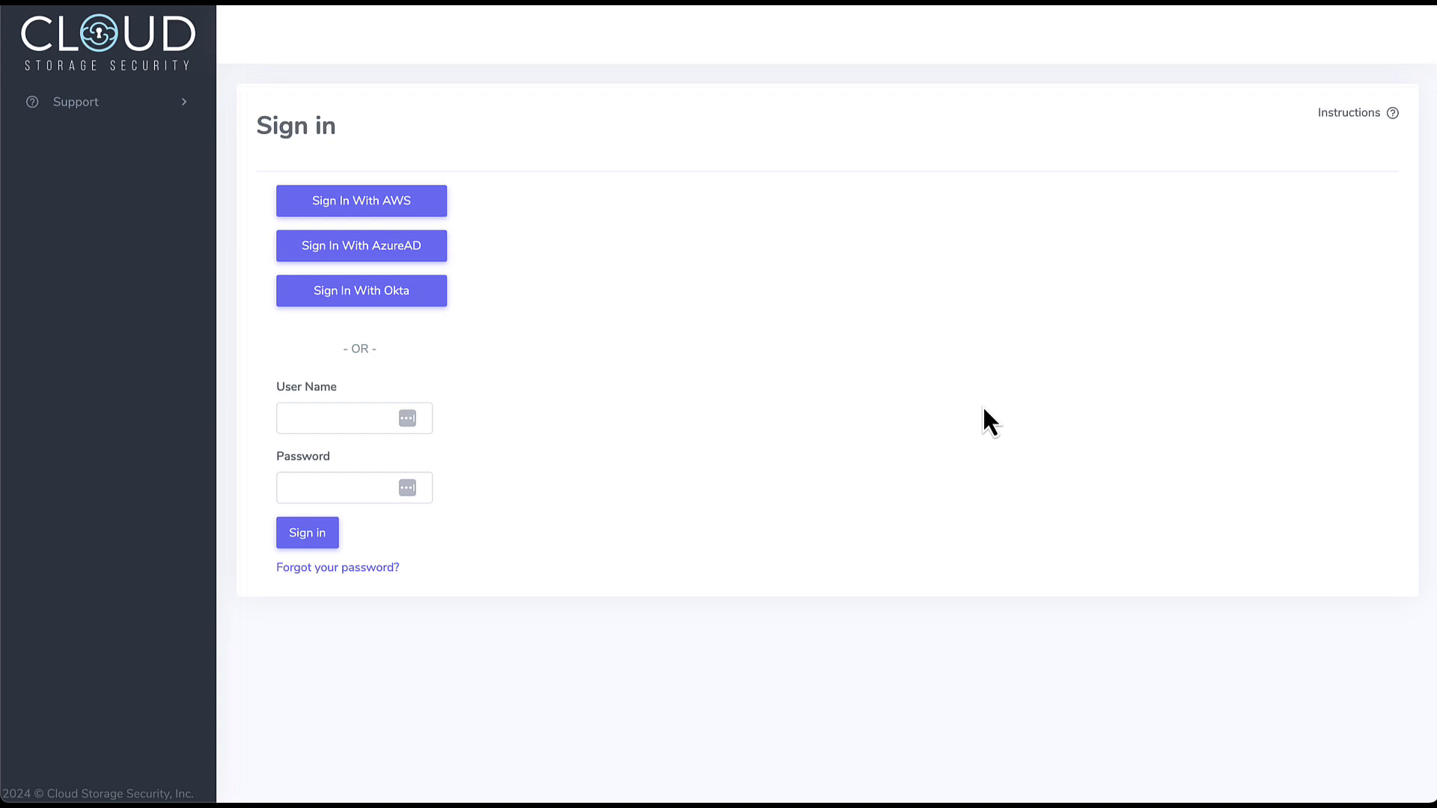
- Sign in to the console with the saved login from the password manager
click(357, 420)
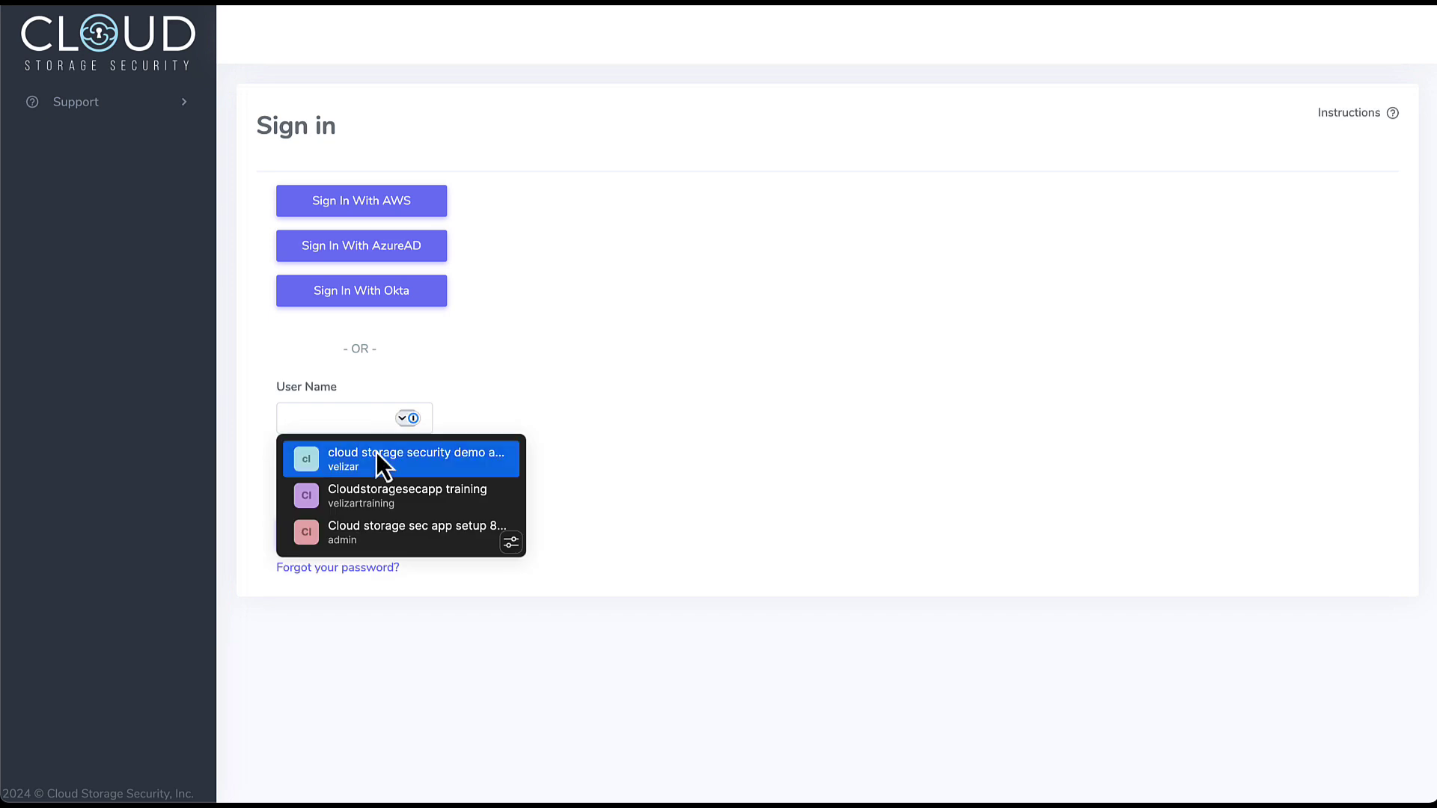
click(378, 457)
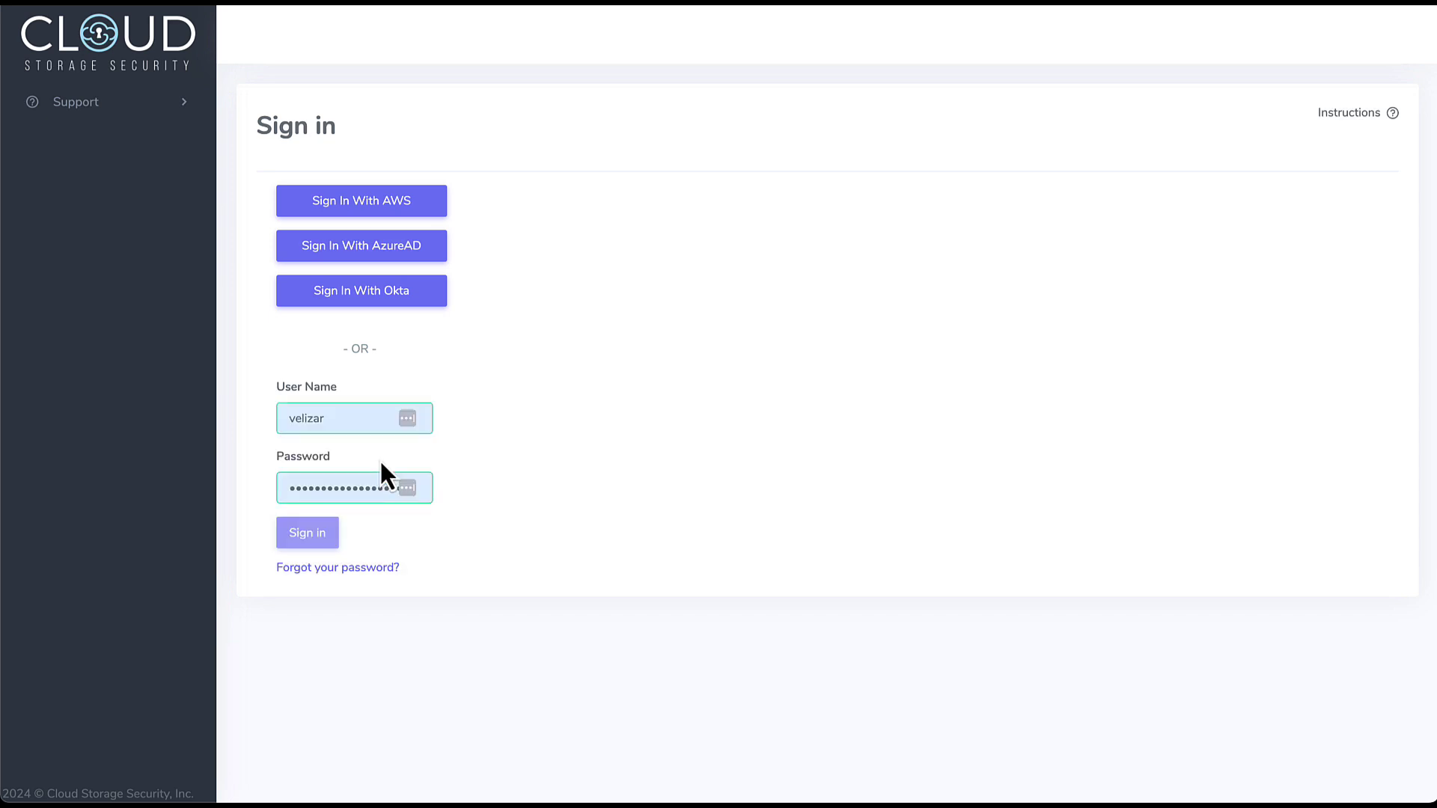
click(314, 542)
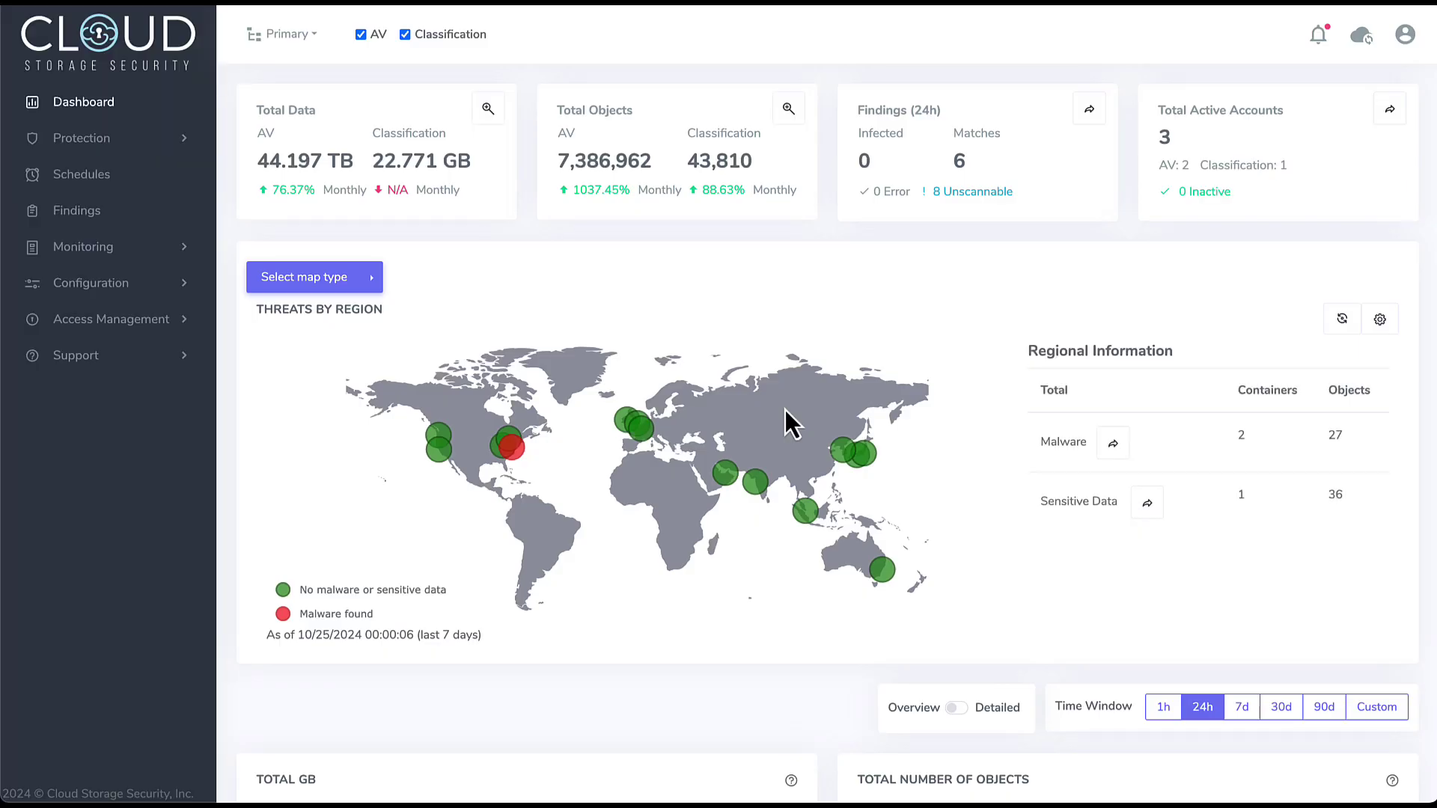
- In API Agent Settings, add US East (Ohio) (us-east-2) as a new region
click(146, 291)
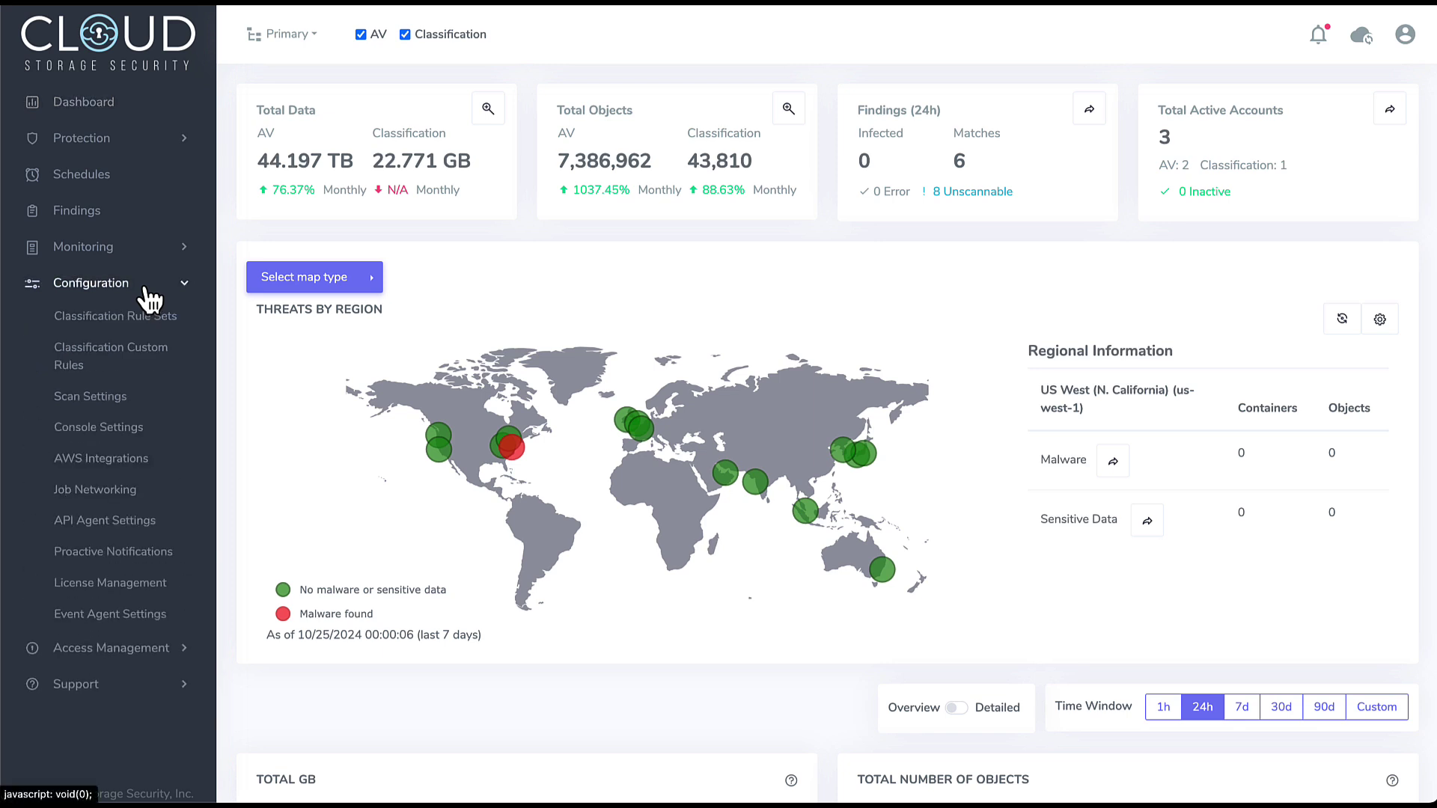
click(105, 533)
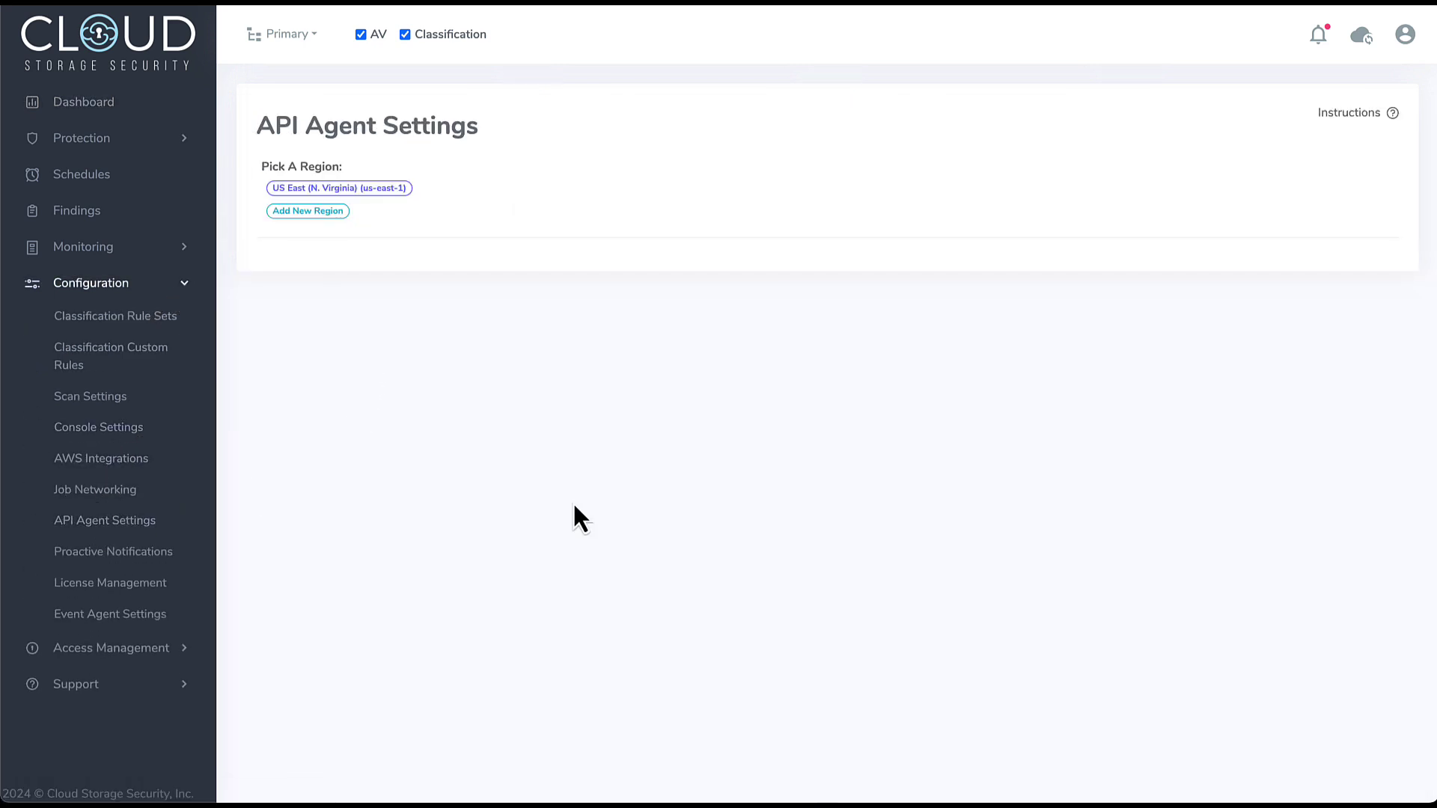
click(315, 212)
click(819, 119)
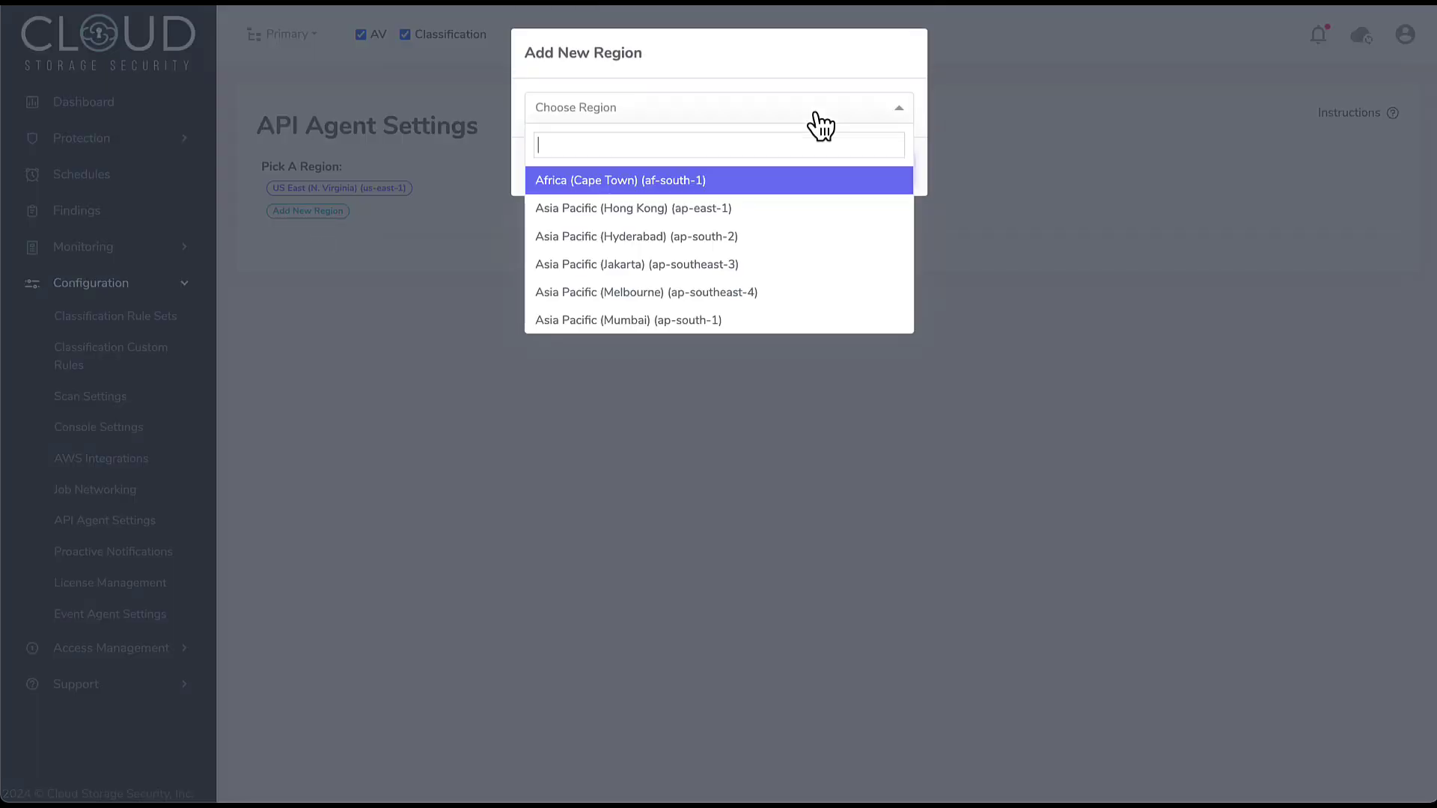
text(us-)
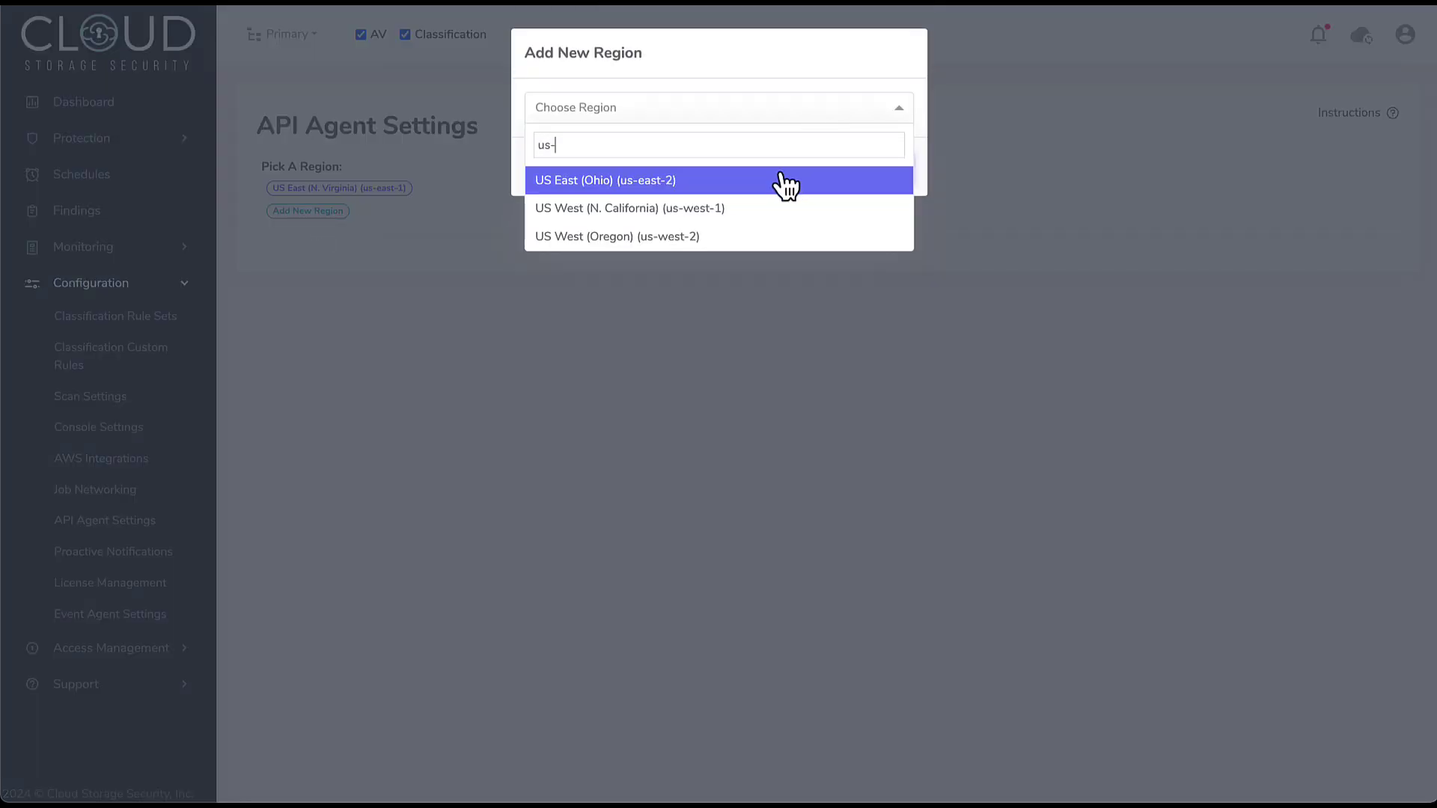
click(683, 182)
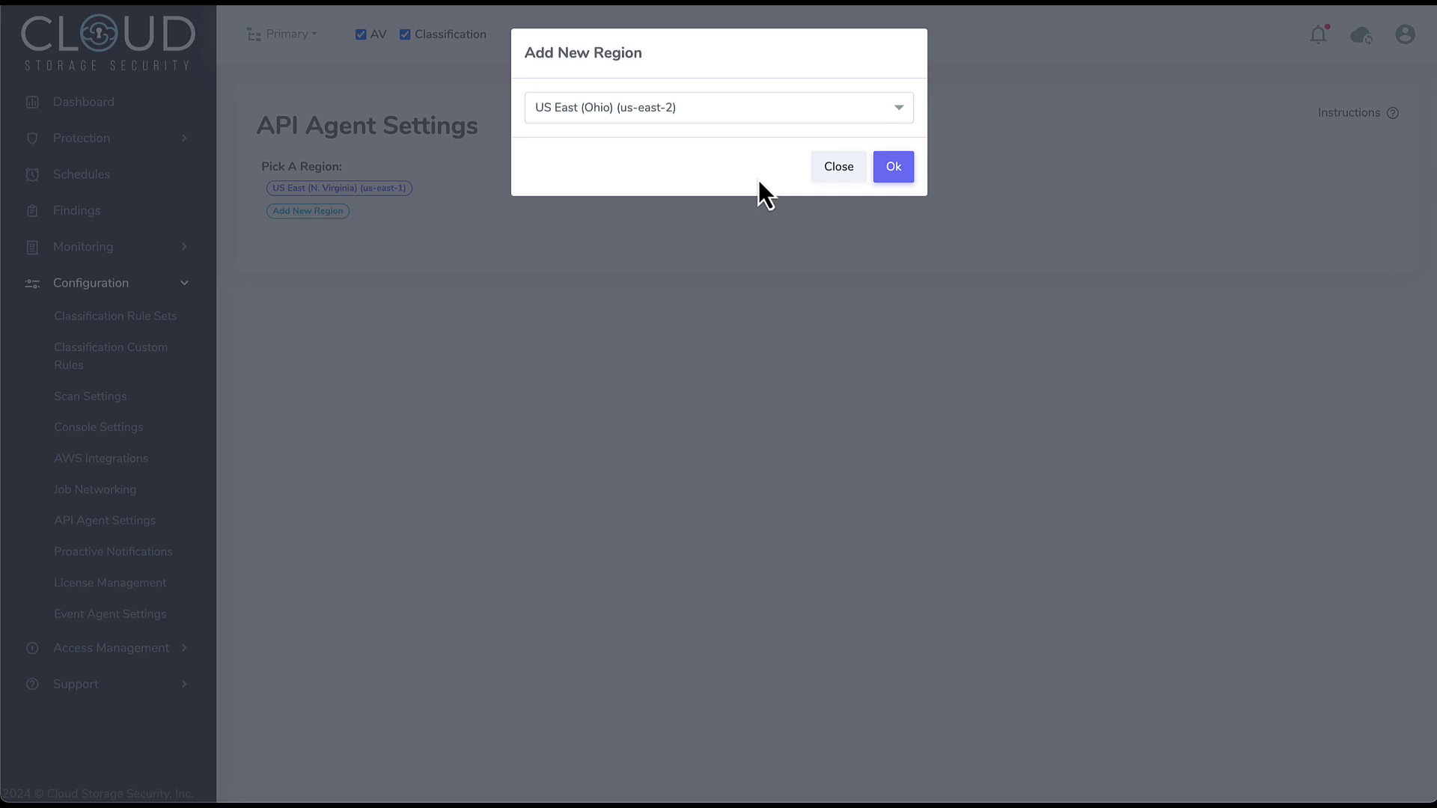
click(892, 169)
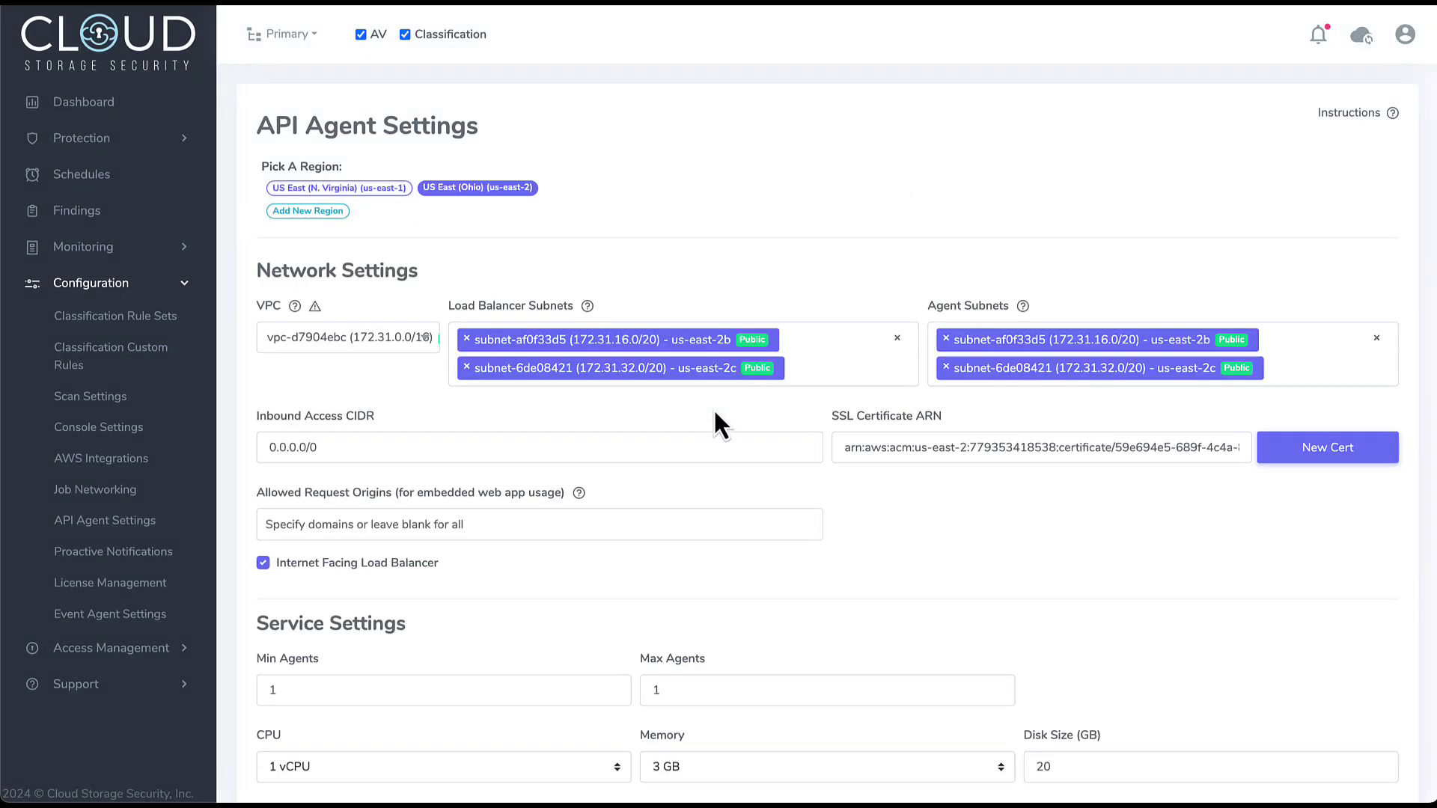
- Choose VPC vpc-0cfbbc969c767b584 and add subnet-0805d28b3bd10e6b5 and subnet-01d84a2996c9e4e7c as load balancer and agent subnets
click(385, 340)
click(348, 427)
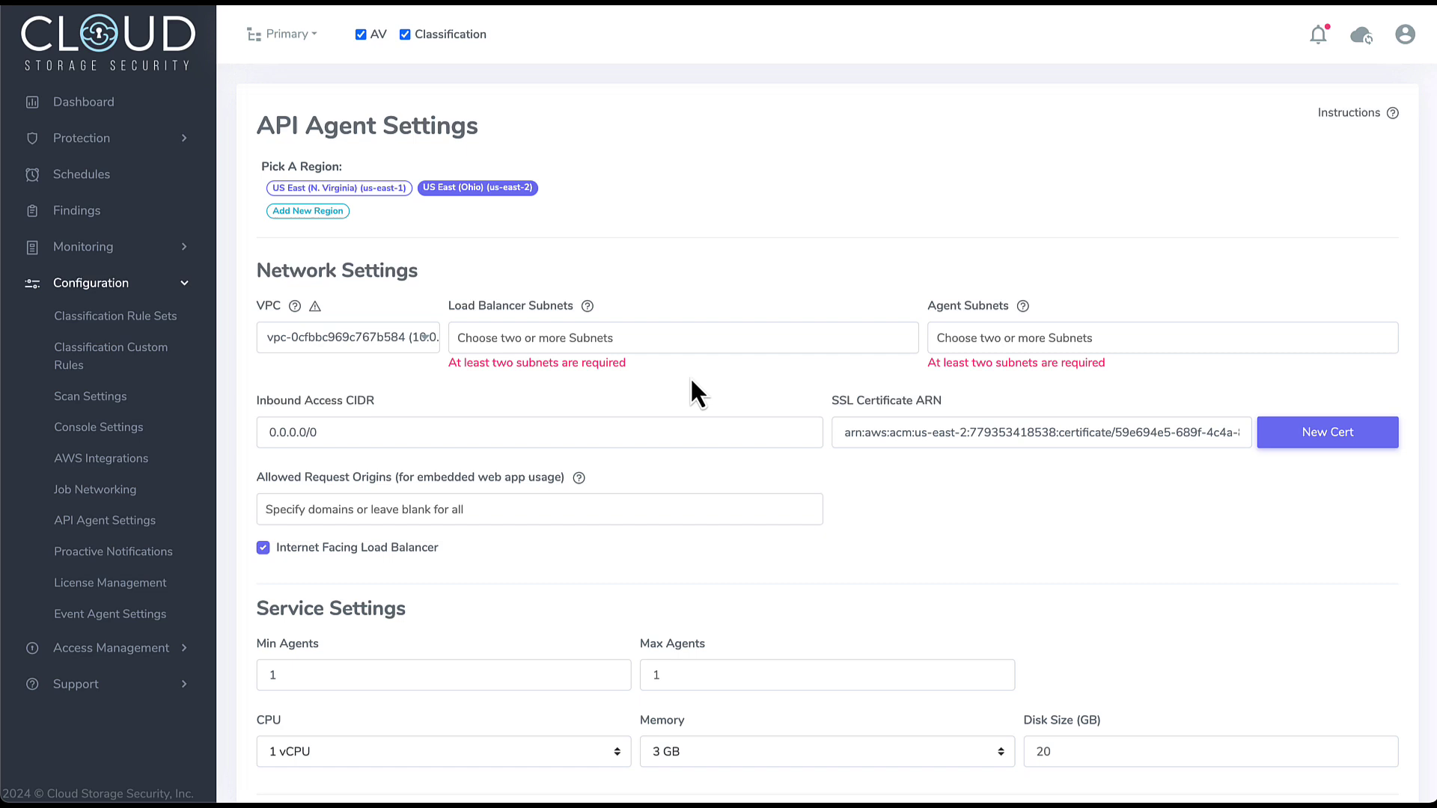
click(716, 338)
click(719, 403)
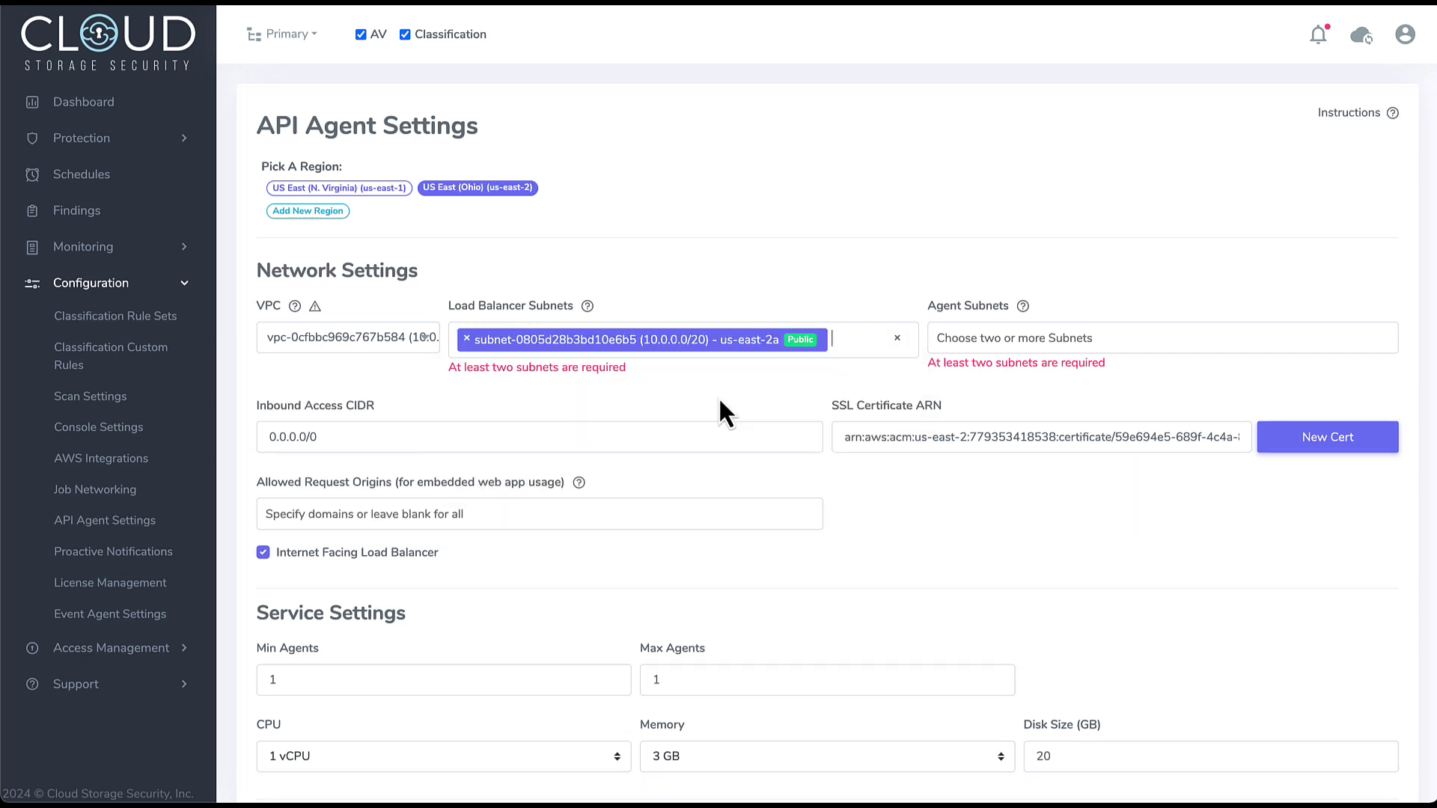
click(836, 341)
click(719, 408)
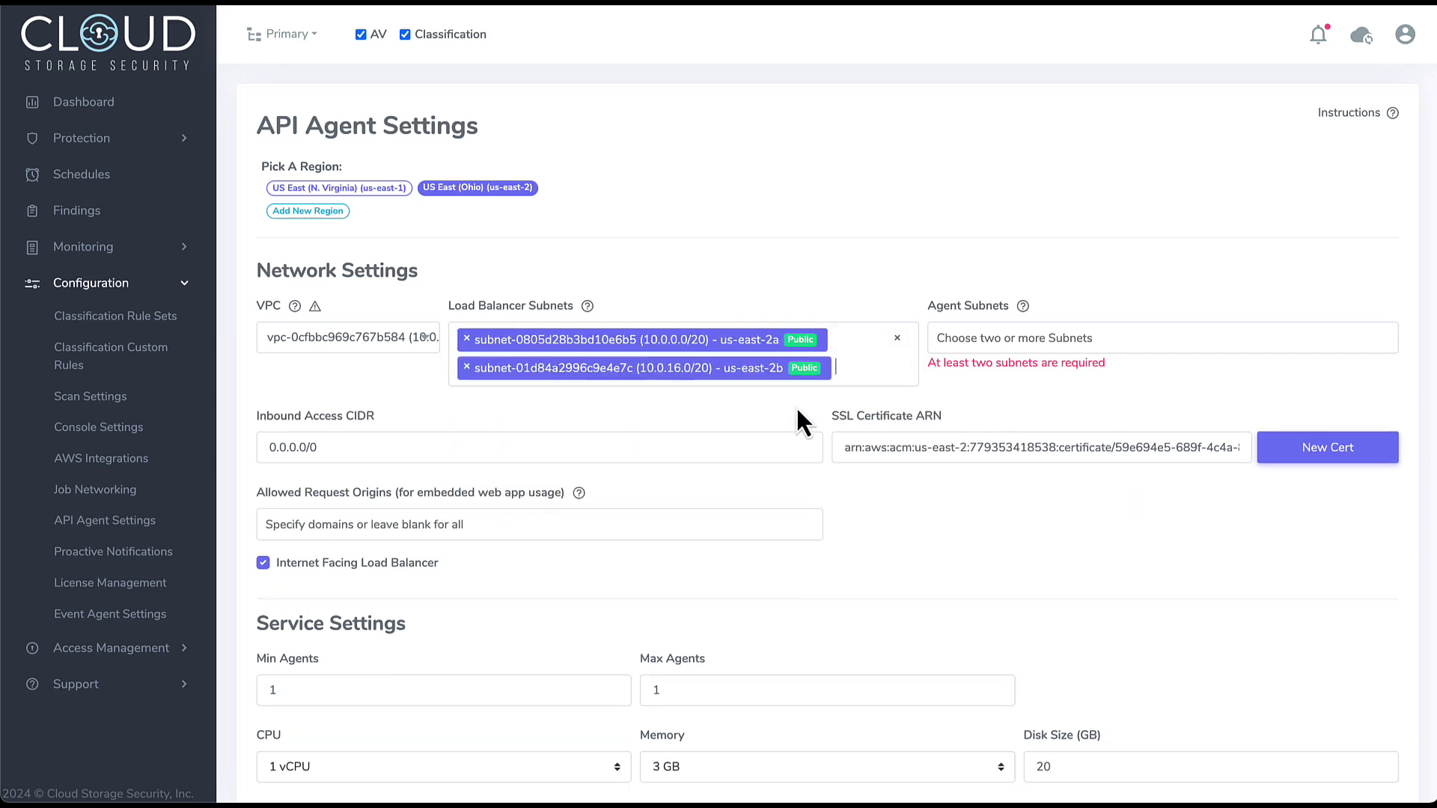
click(1099, 338)
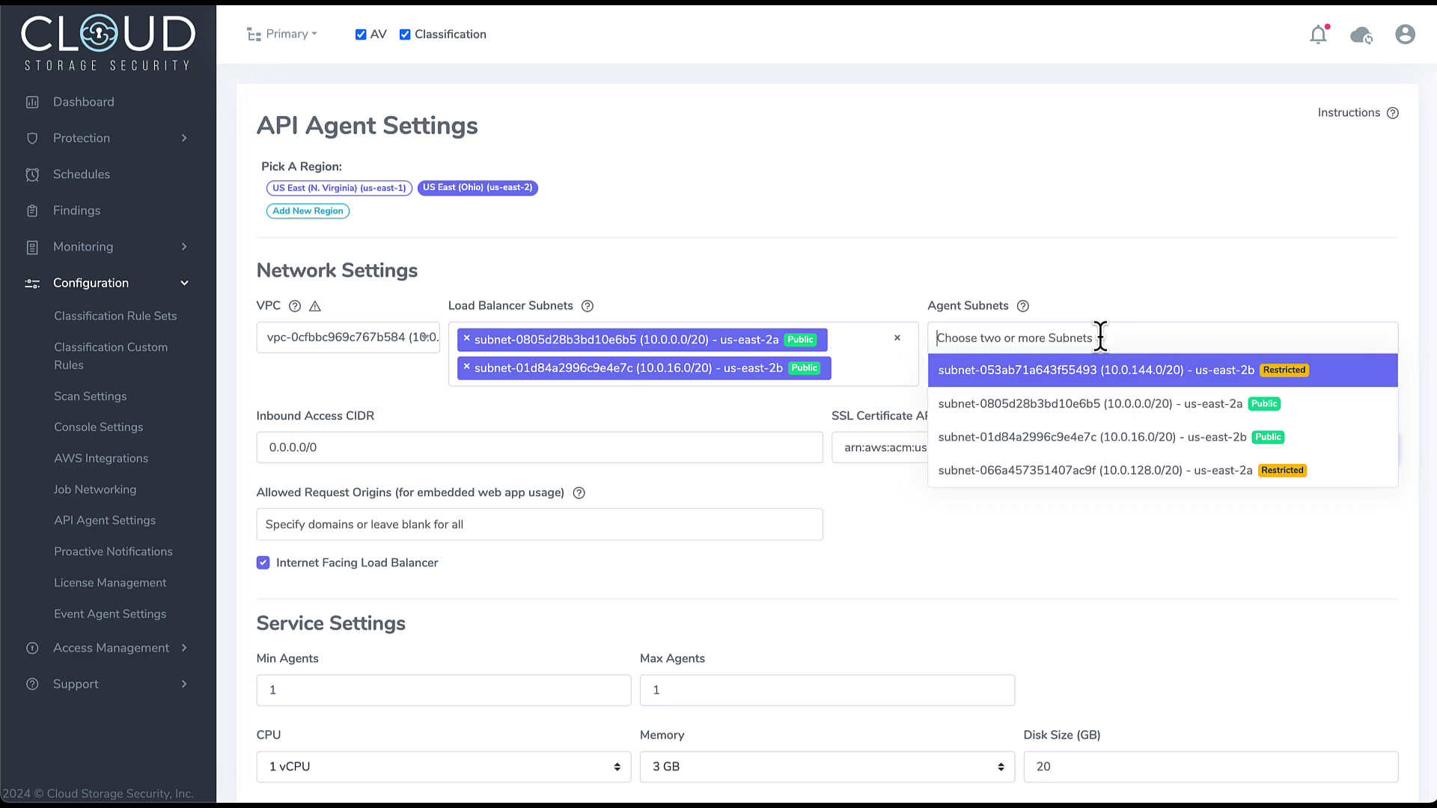
click(1115, 411)
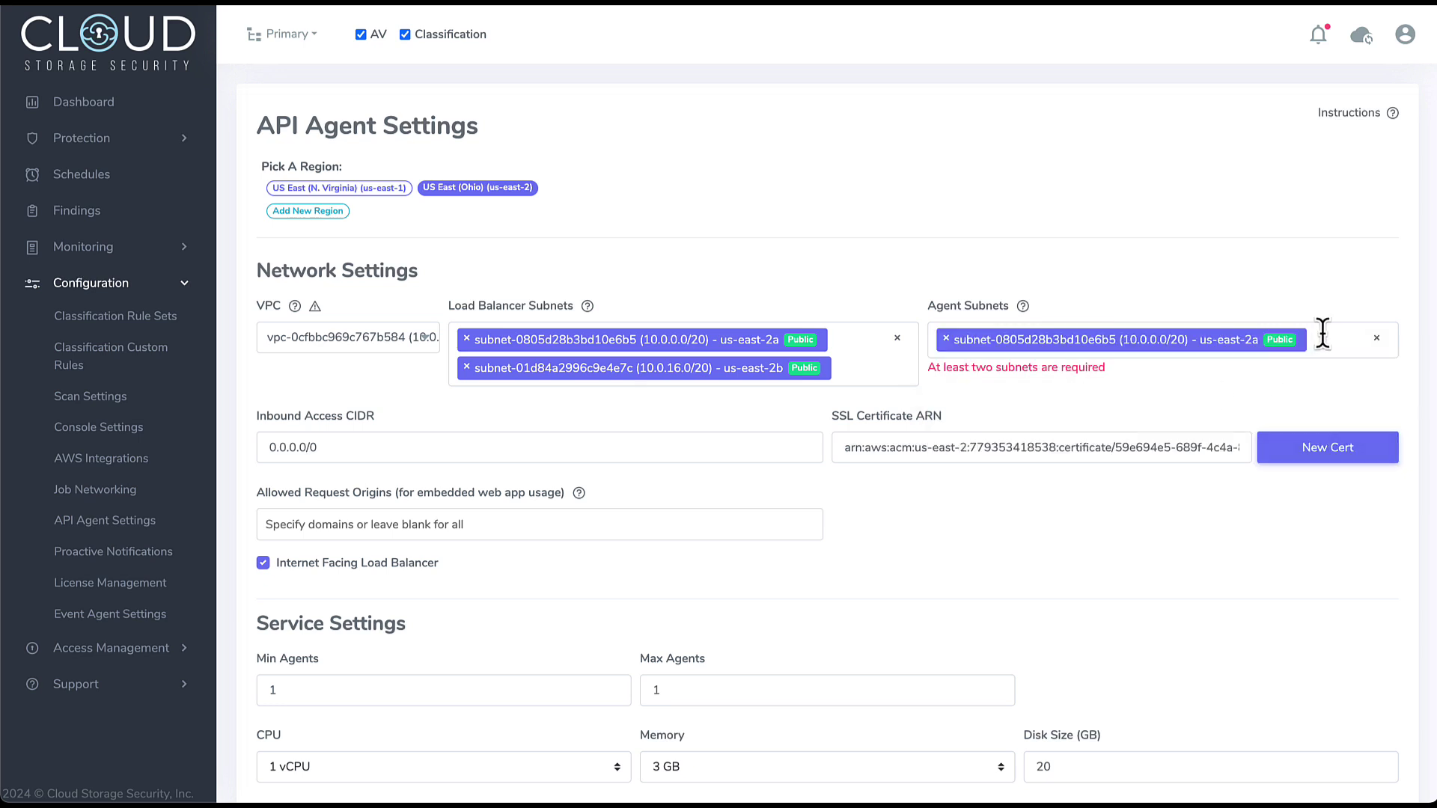
click(1323, 333)
click(1108, 408)
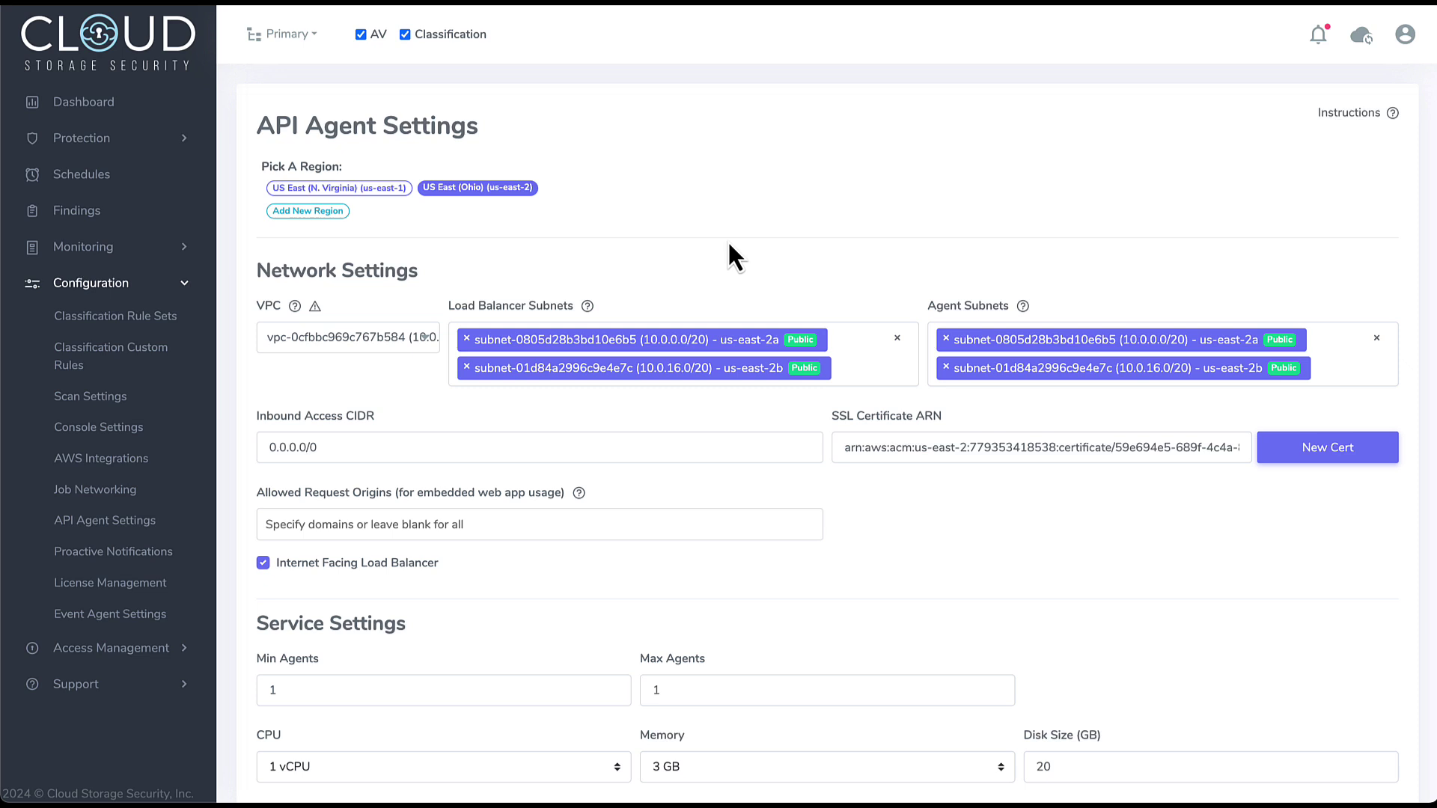
- Keep inbound CIDR 0.0.0.0/0 and create a new certificate for the demo-api-us-east-2 subdomain
triple_click(381, 450)
click(411, 442)
click(1327, 457)
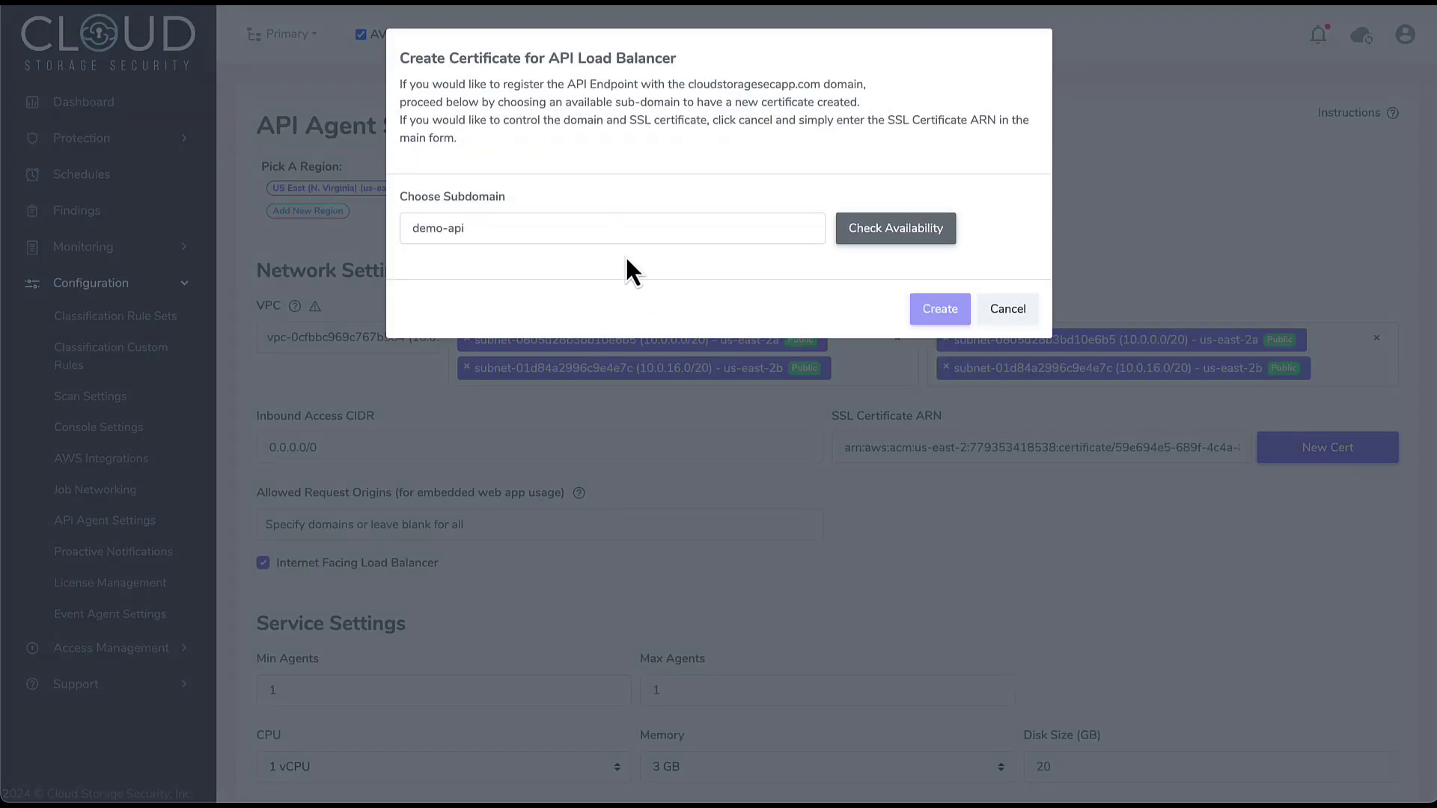
click(620, 233)
text(-u)
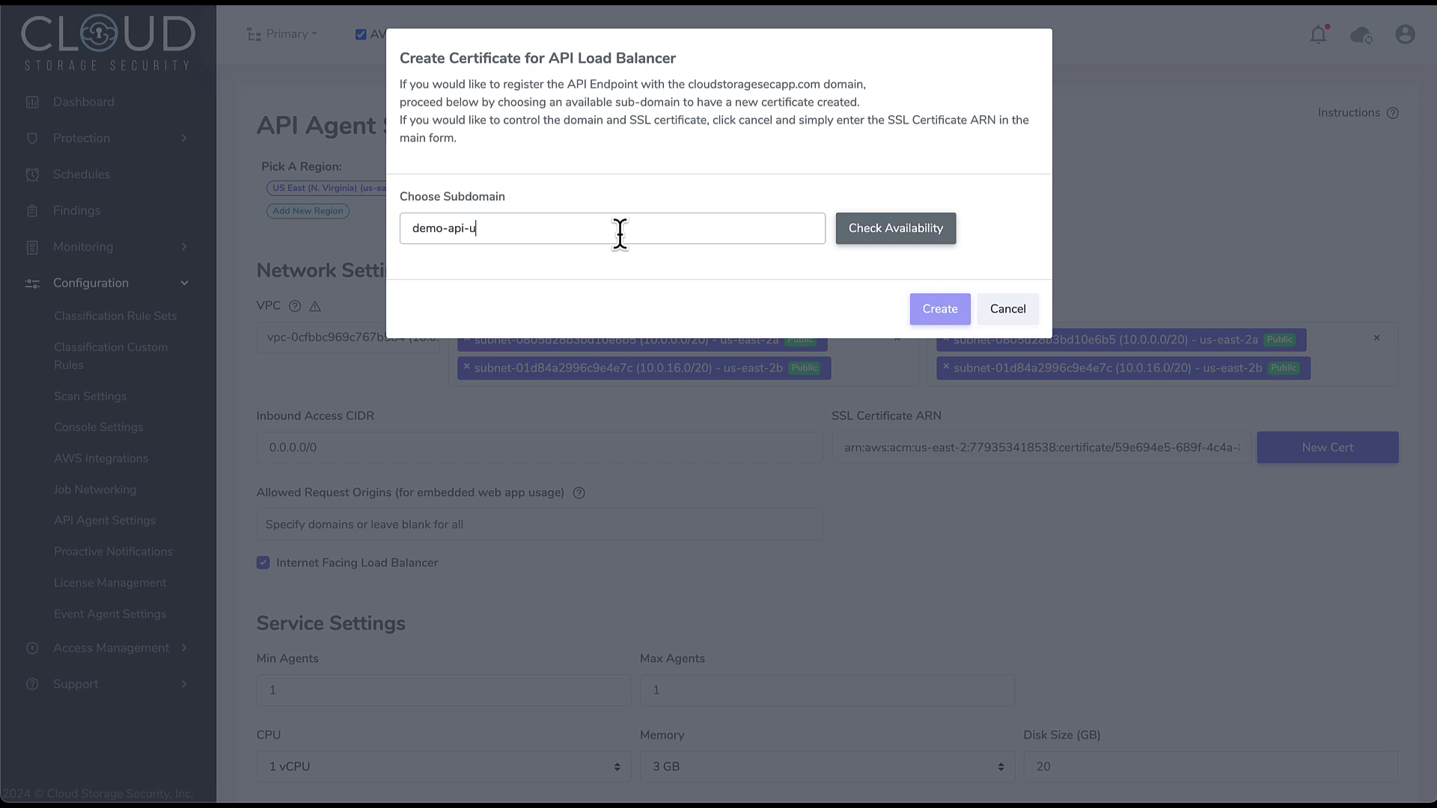
text(s-east-2)
click(906, 233)
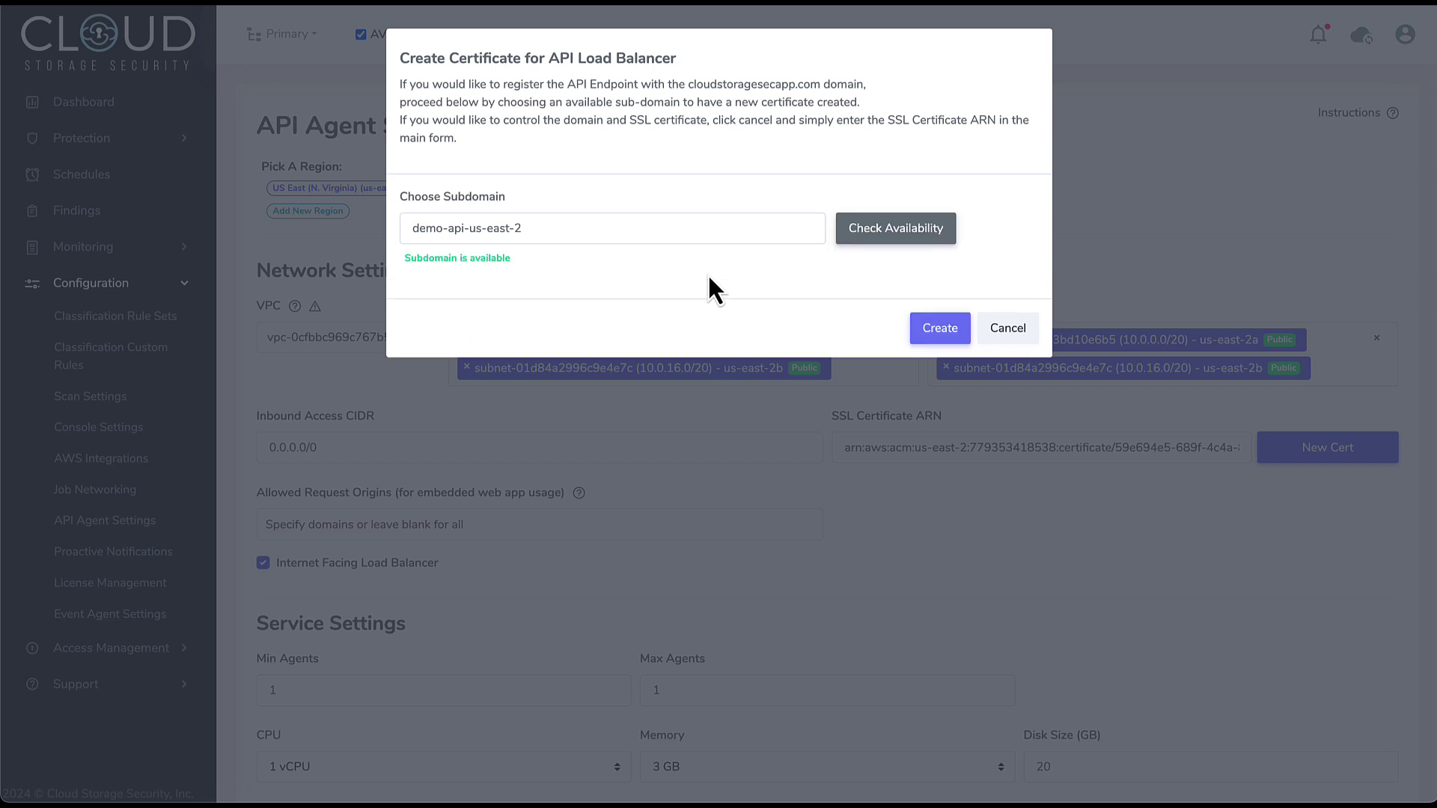
click(947, 333)
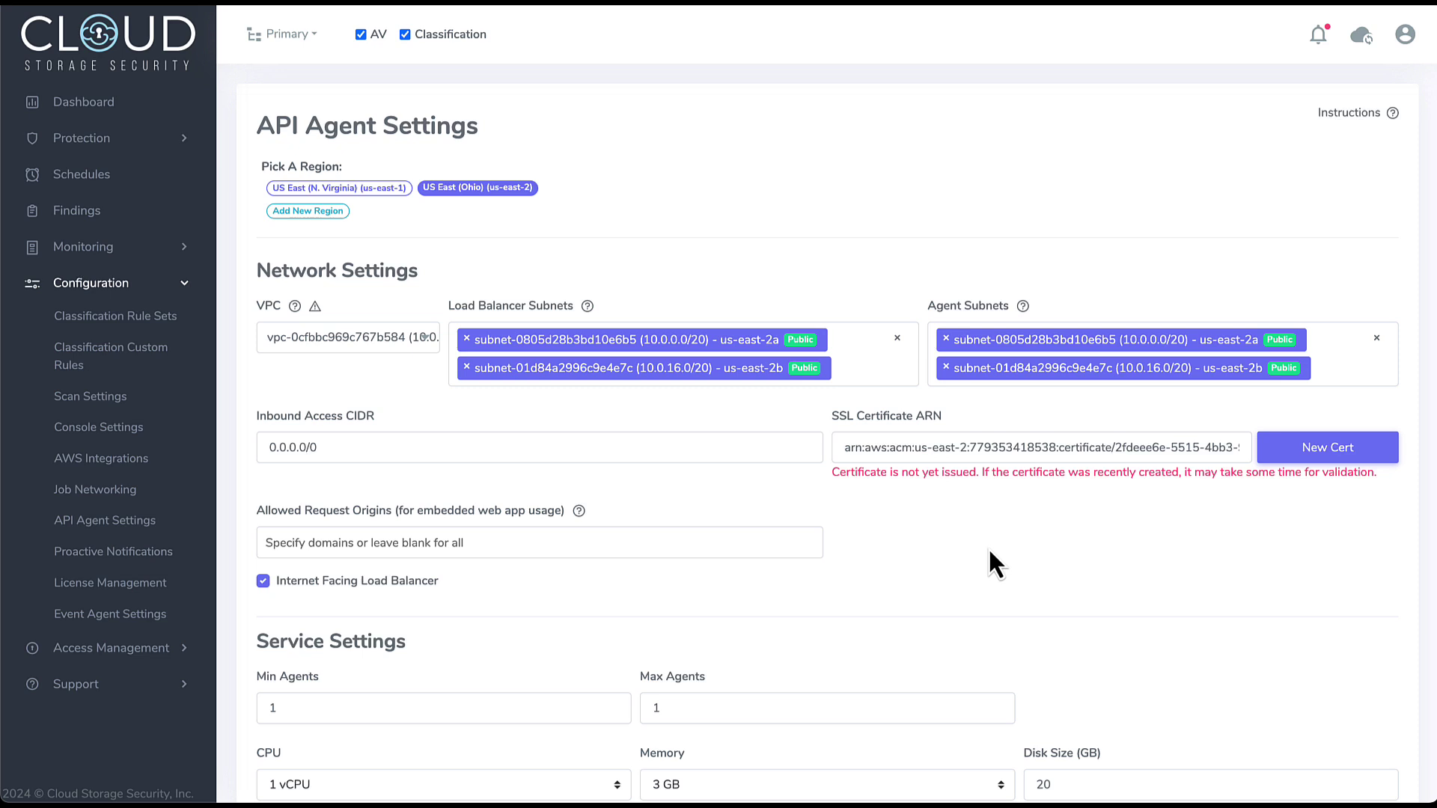
- Stop using default scan settings and remove CrowdStrike, leaving ClamAV and Sophos engines
scroll(990, 554, down, 5)
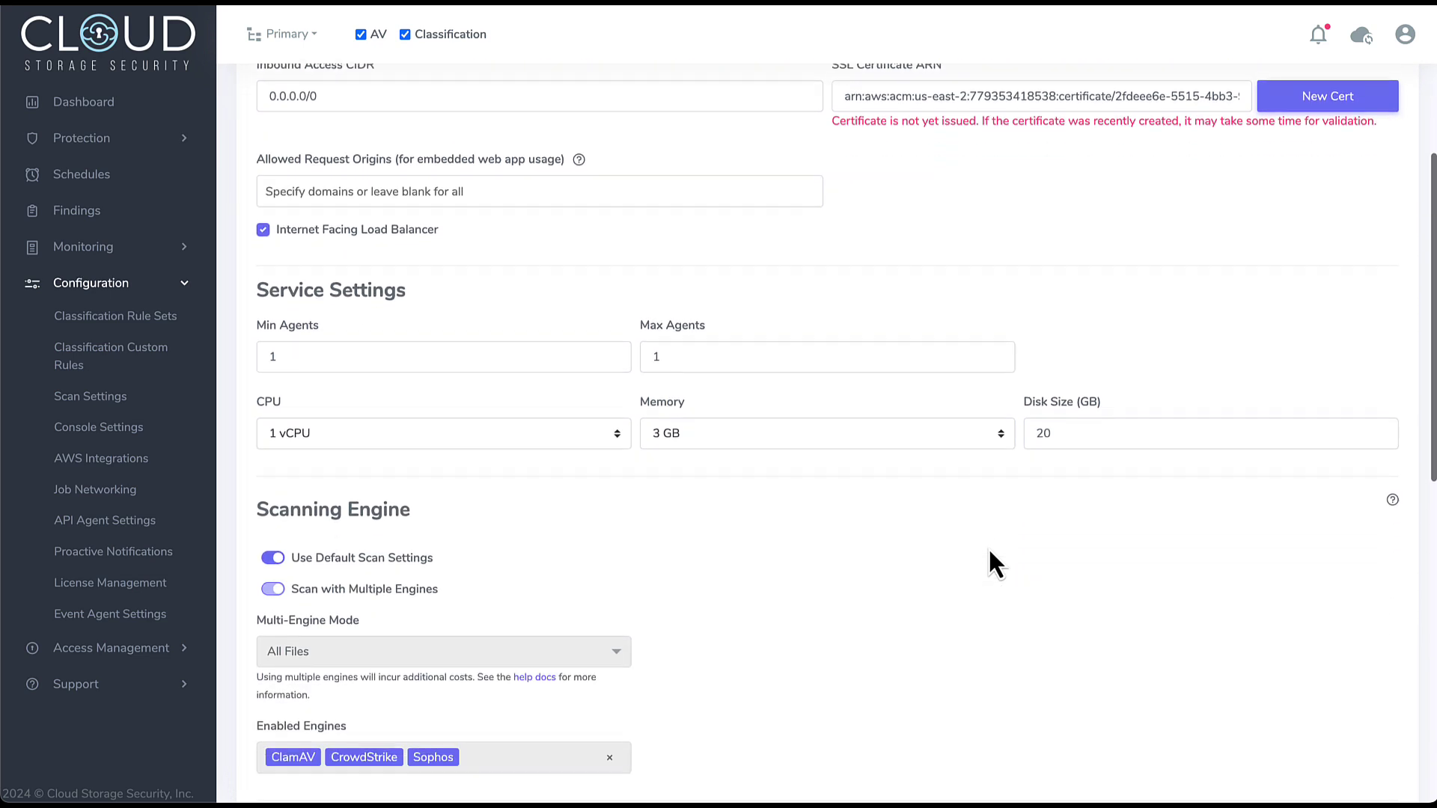
scroll(990, 554, down, 1)
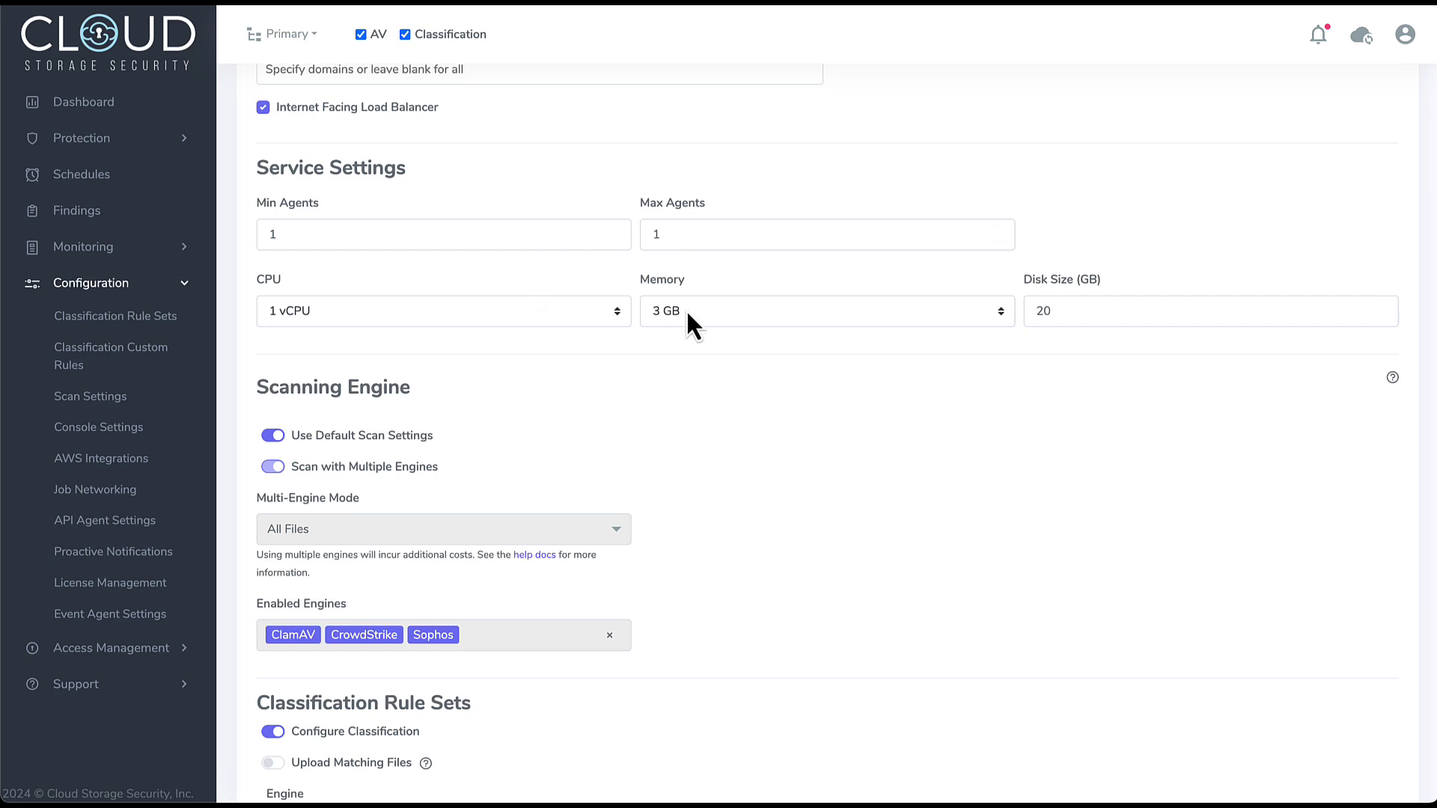
scroll(916, 449, down, 2)
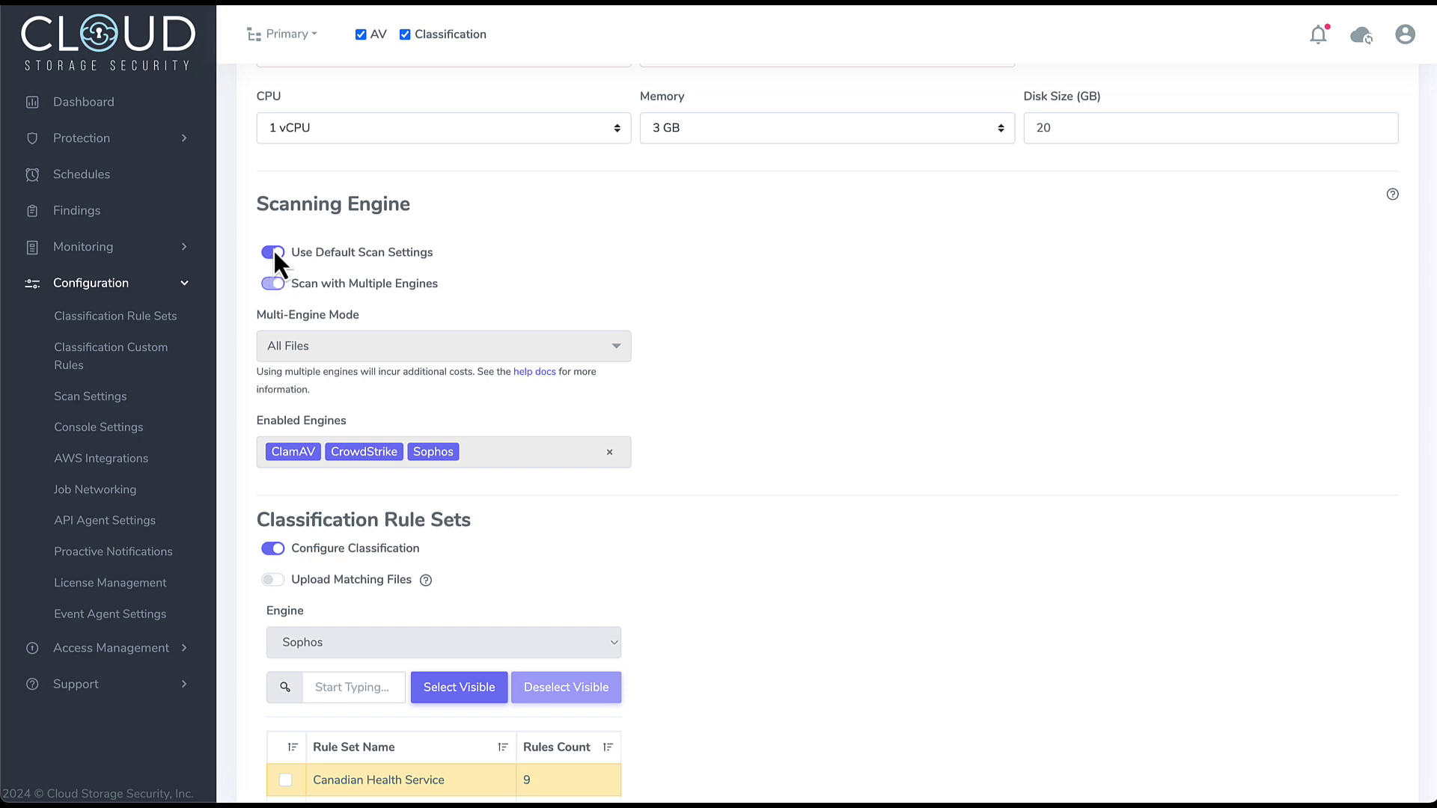
click(274, 252)
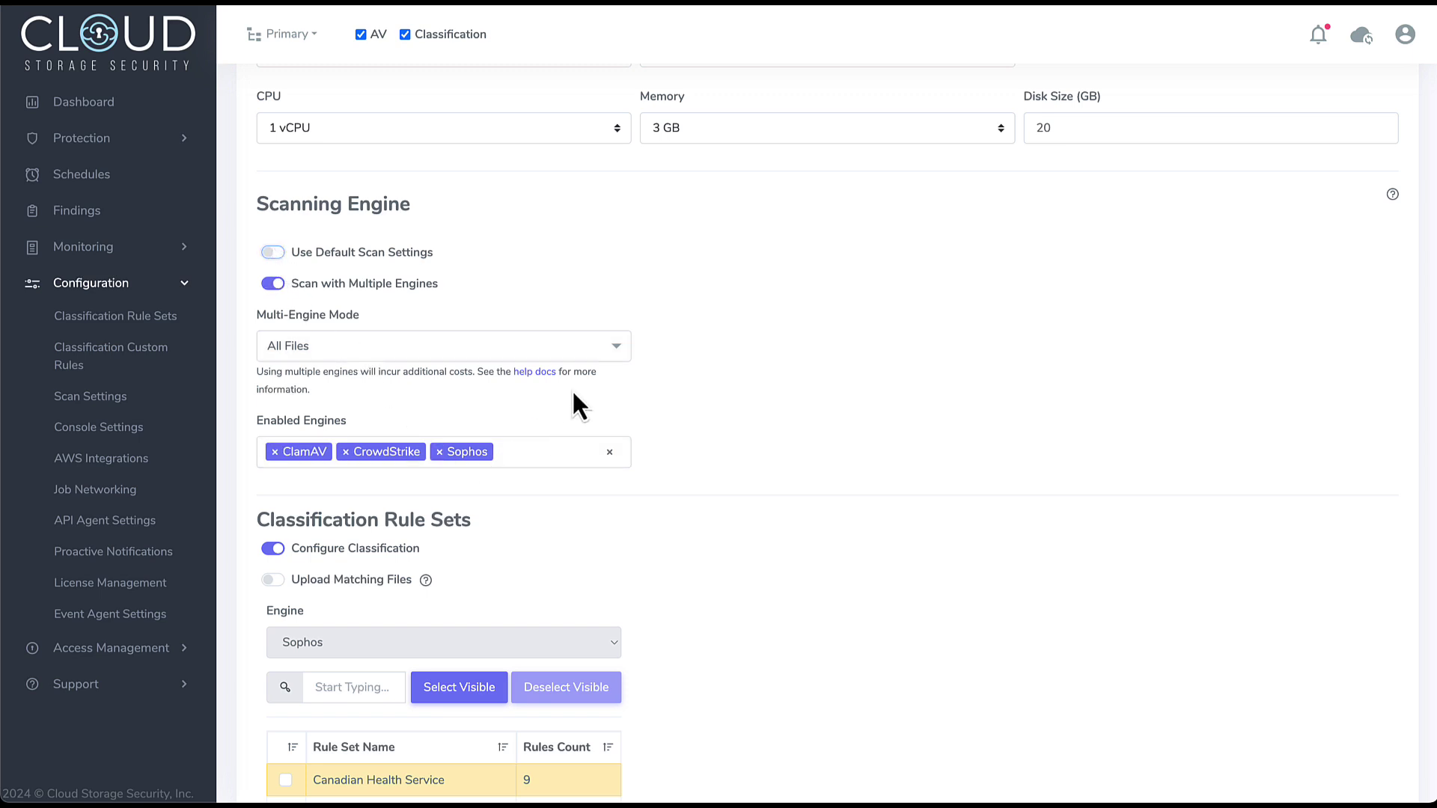
click(346, 453)
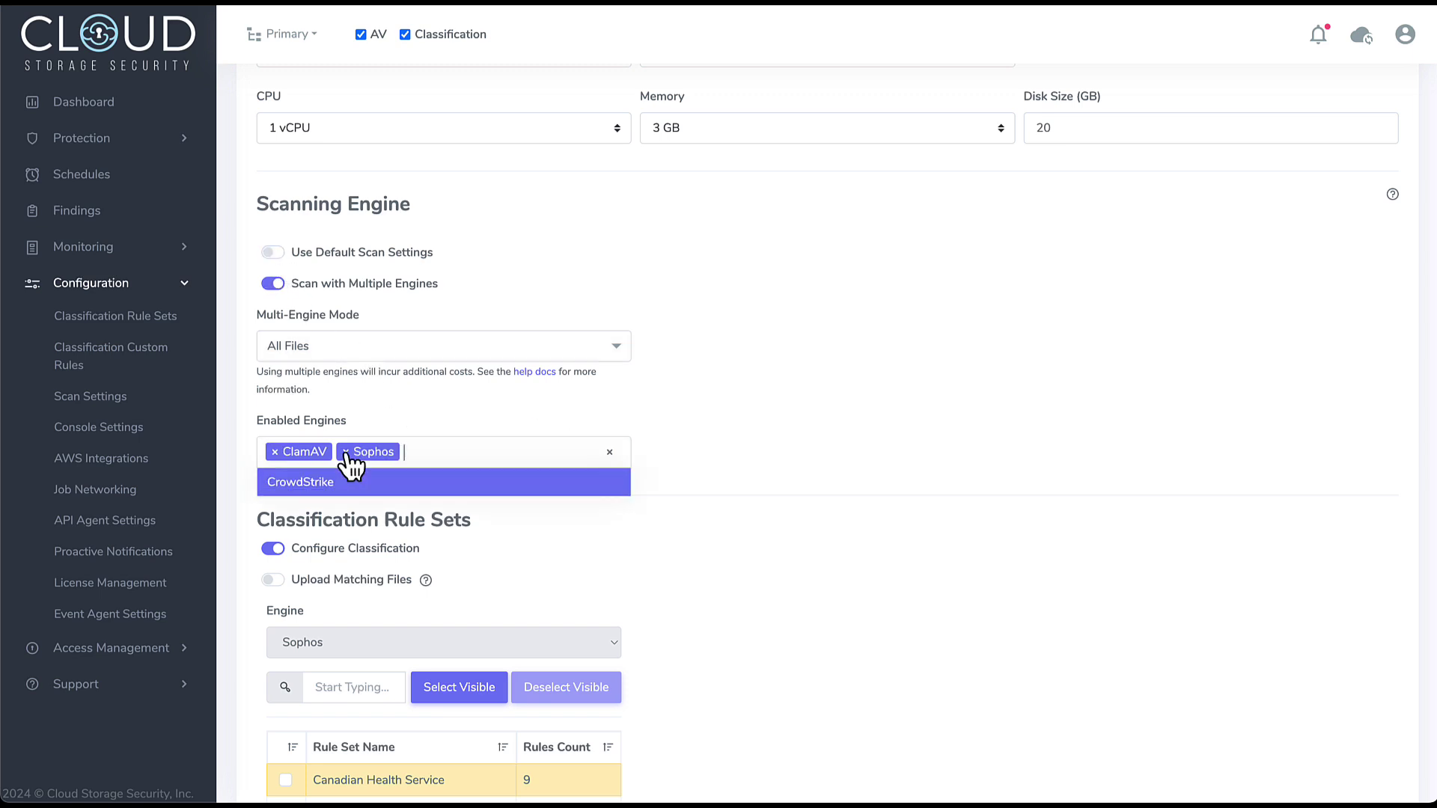
click(831, 422)
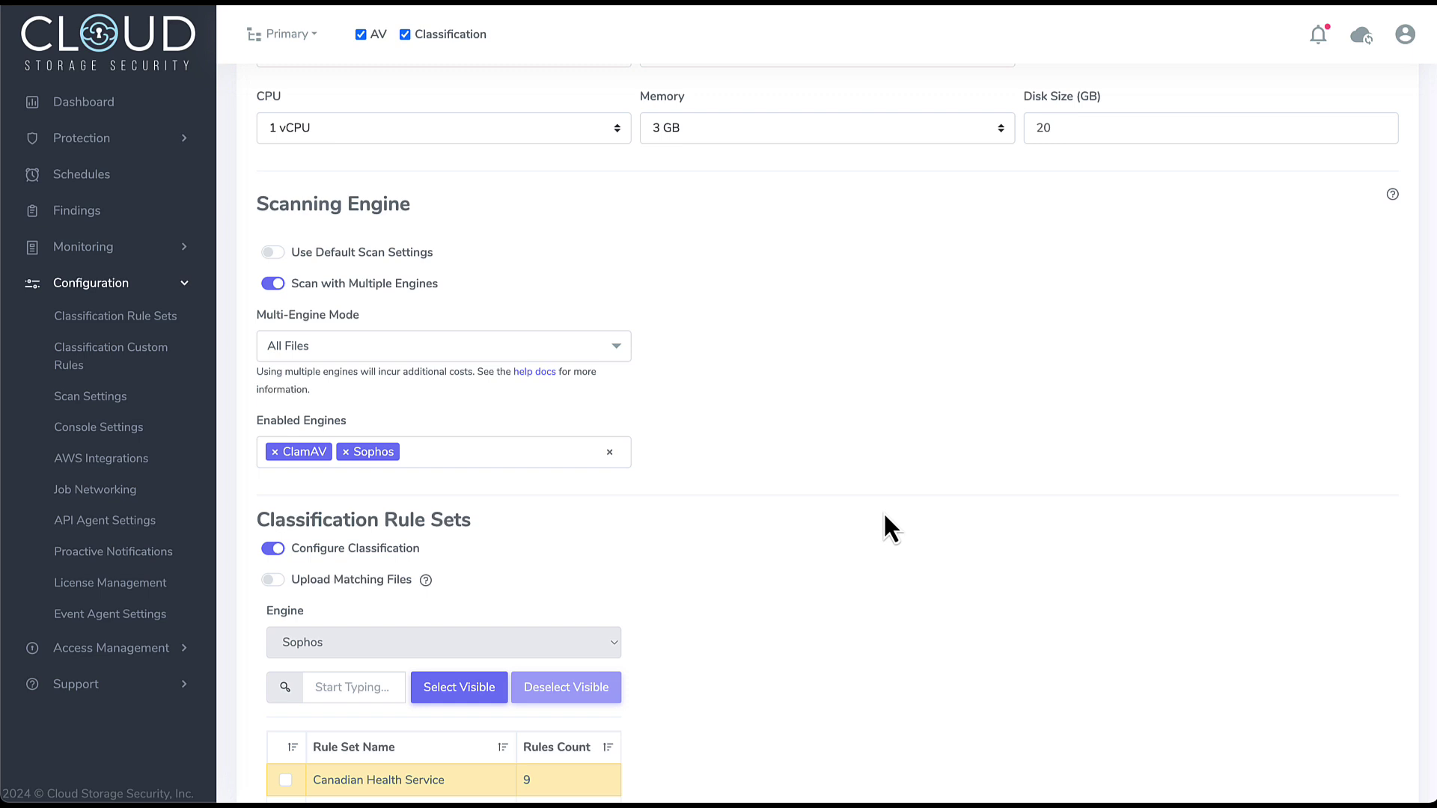
- Switch off the Configure Classification toggle under Classification Rule Sets
scroll(884, 516, down, 5)
scroll(885, 524, down, 1)
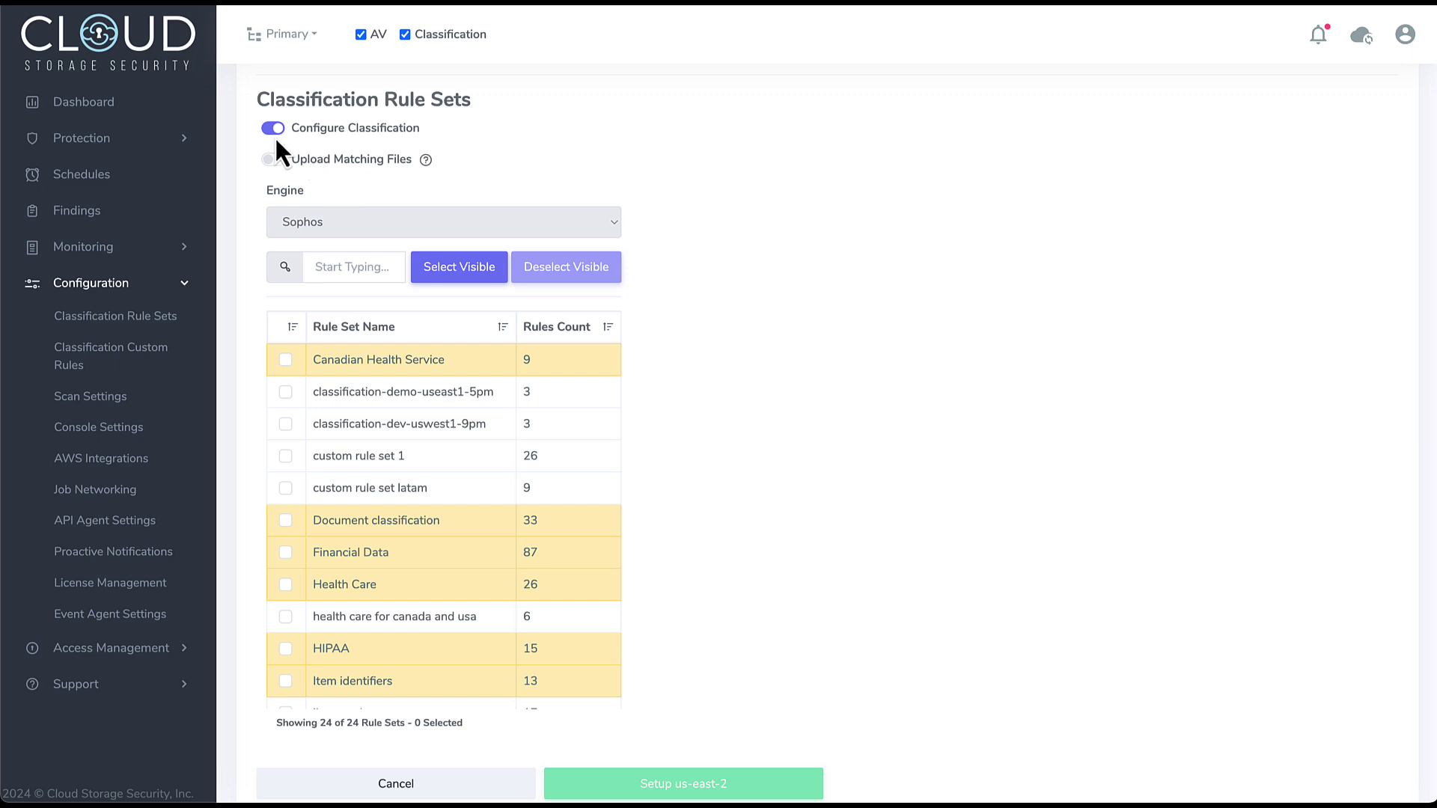
click(274, 130)
scroll(821, 495, up, 7)
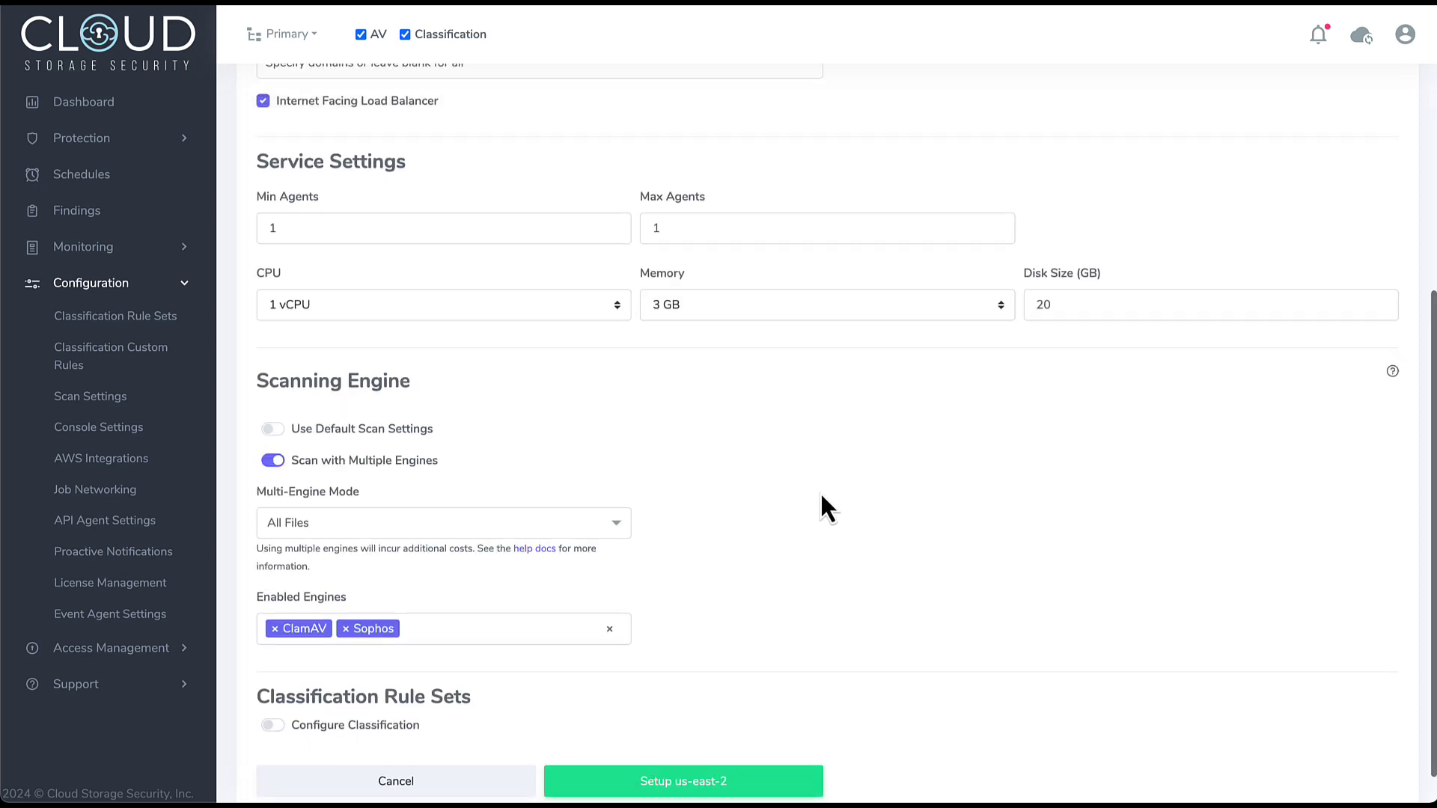
- Launch the us-east-2 API agent setup with the Setup us-east-2 button
scroll(820, 492, down, 7)
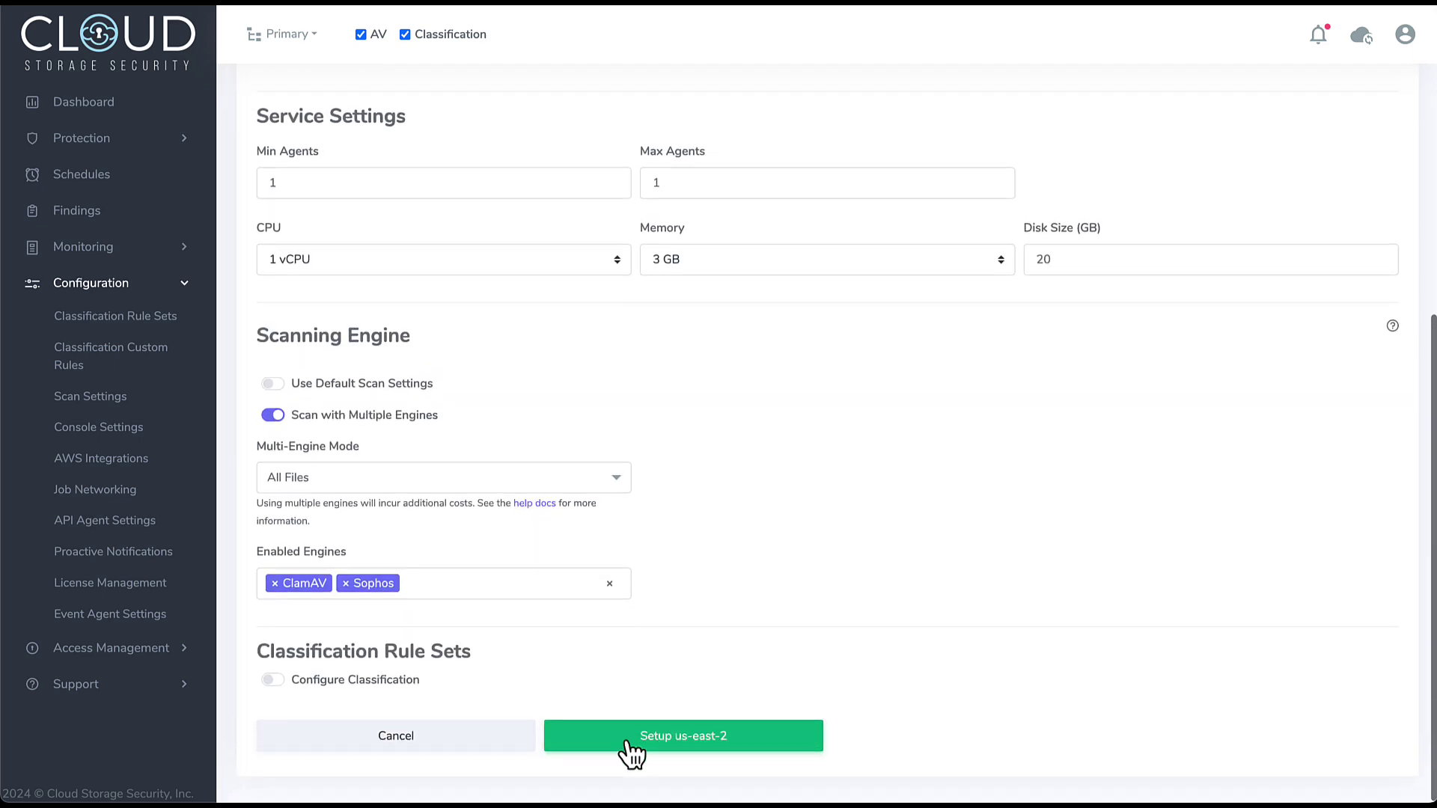
click(694, 757)
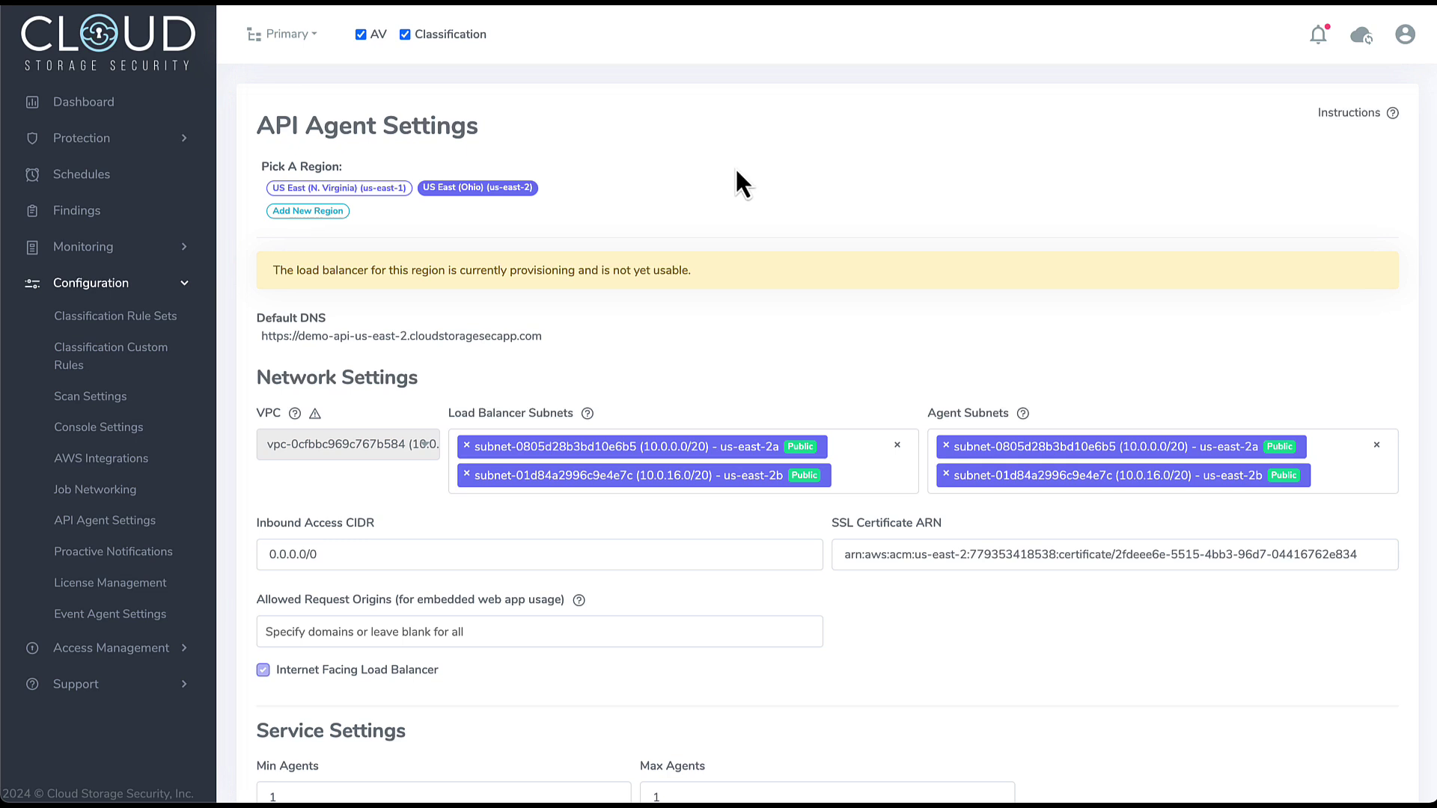
- Start a new user in Manage Users, entering the API username and the user's e-mail
click(126, 647)
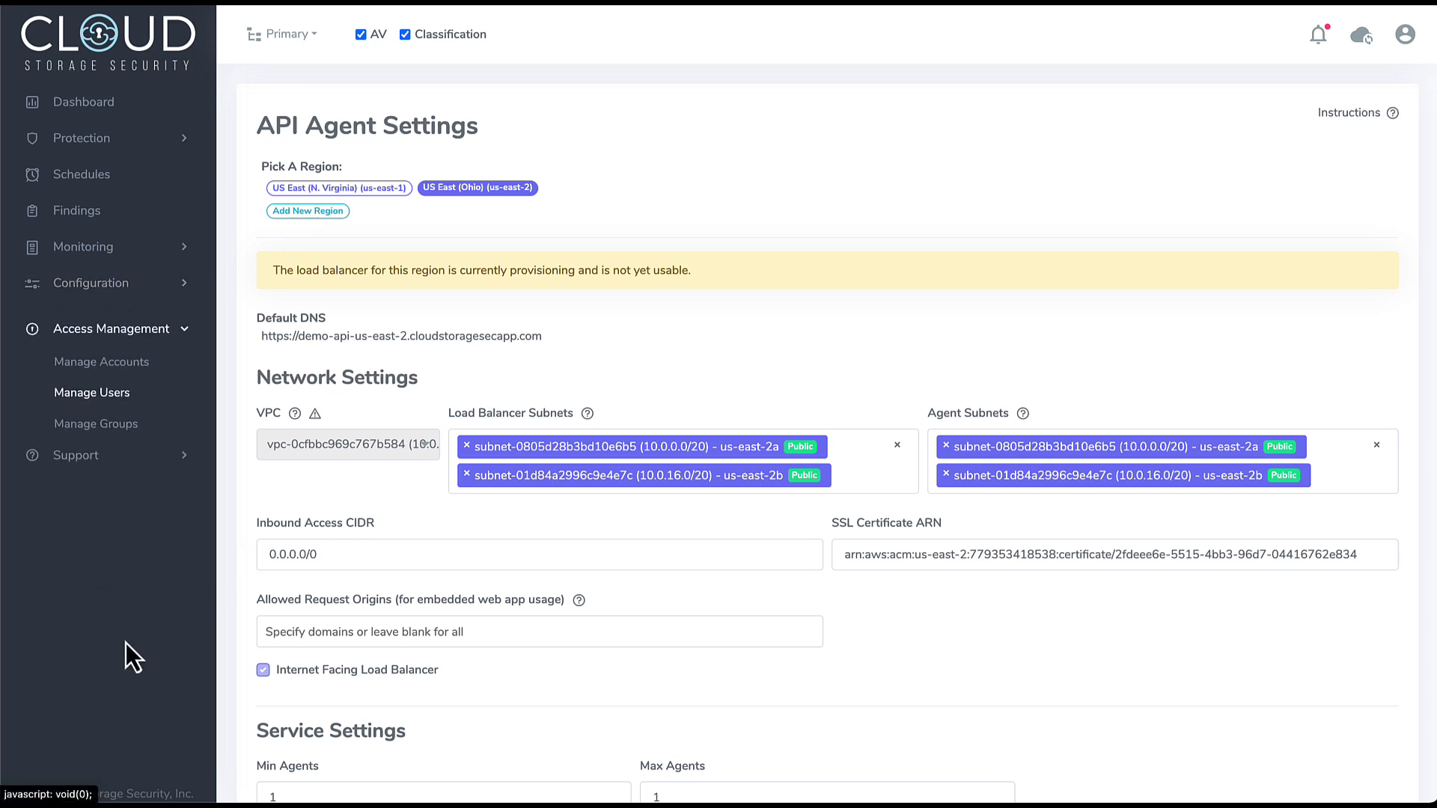
click(113, 382)
click(1358, 200)
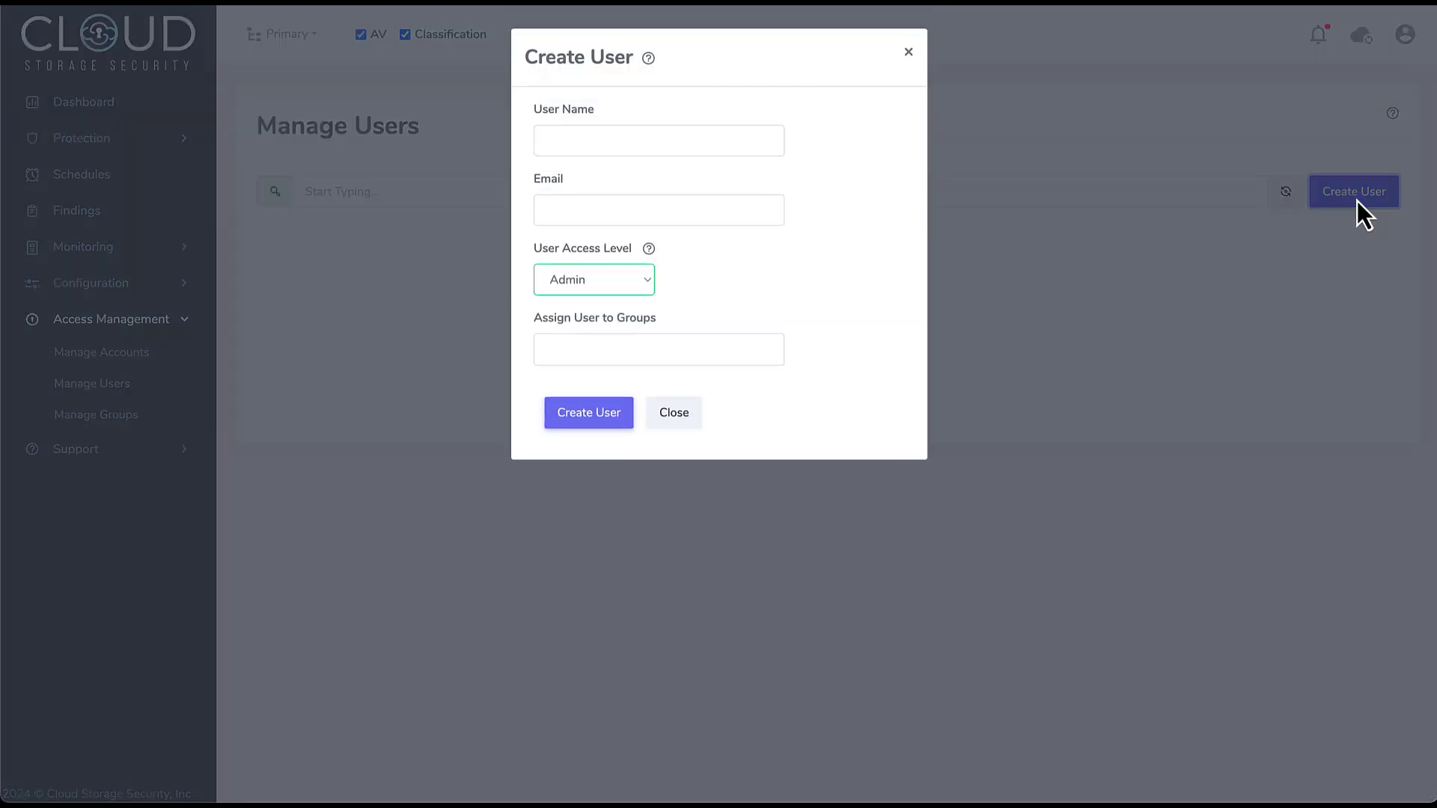
click(689, 136)
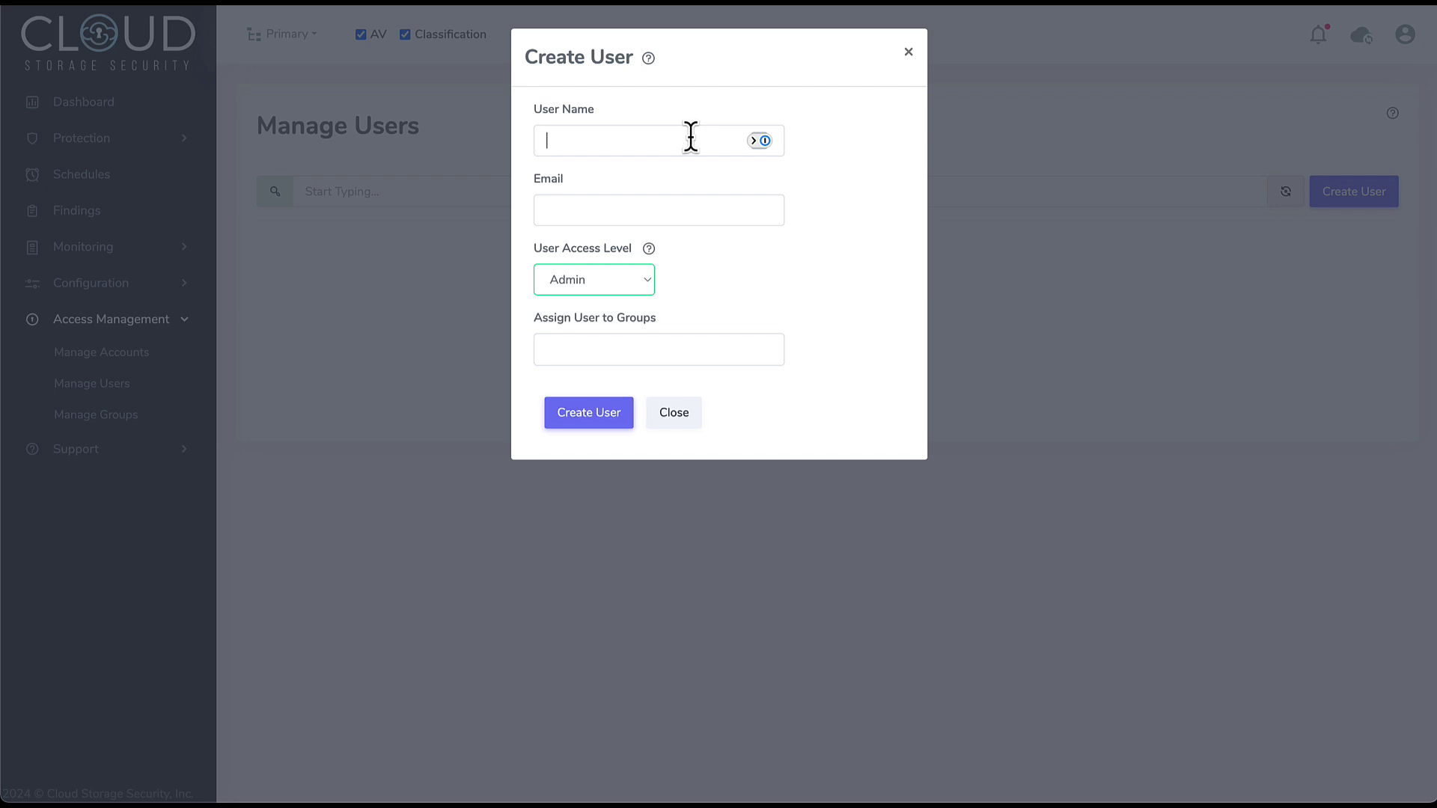
text(velizar)
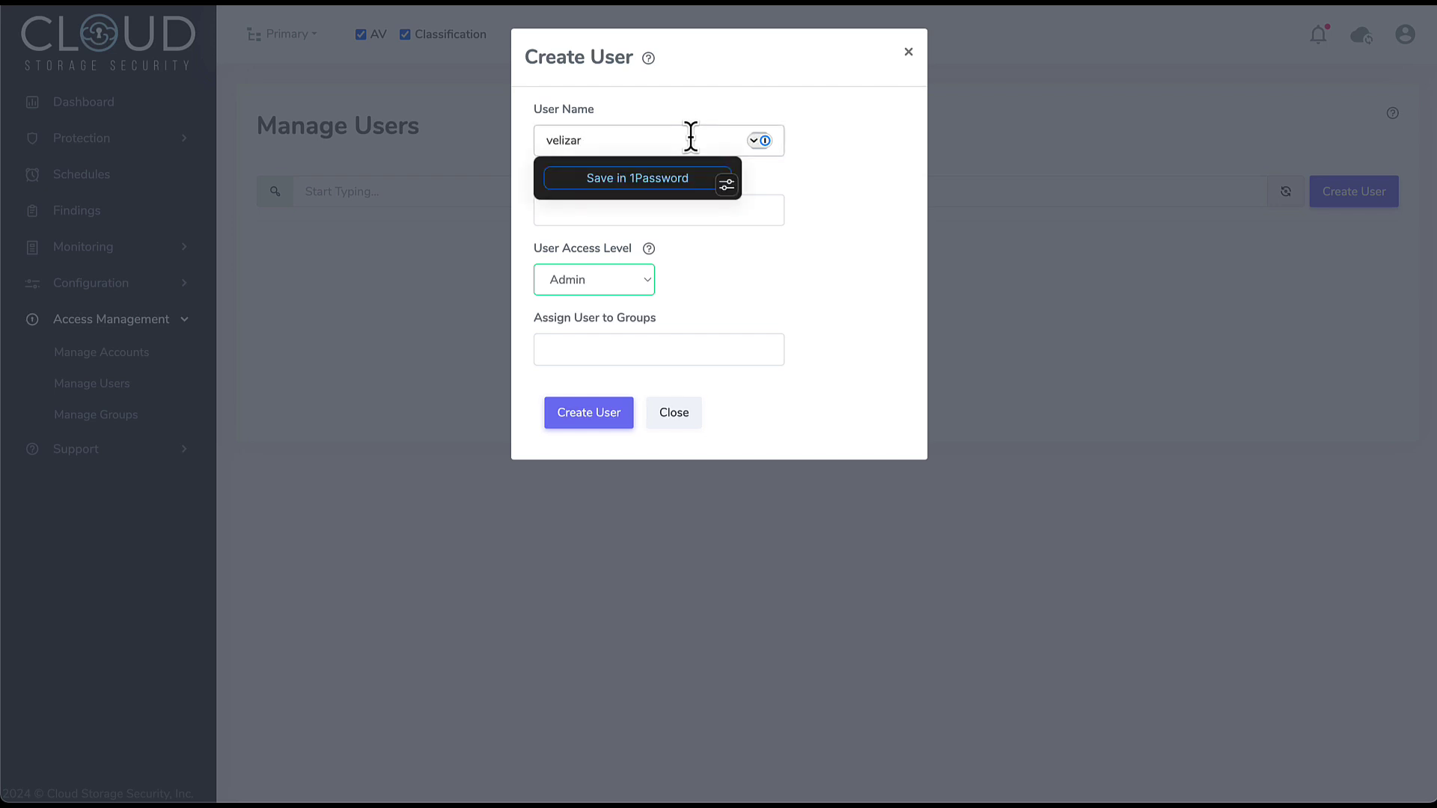
text(-api-2)
click(678, 209)
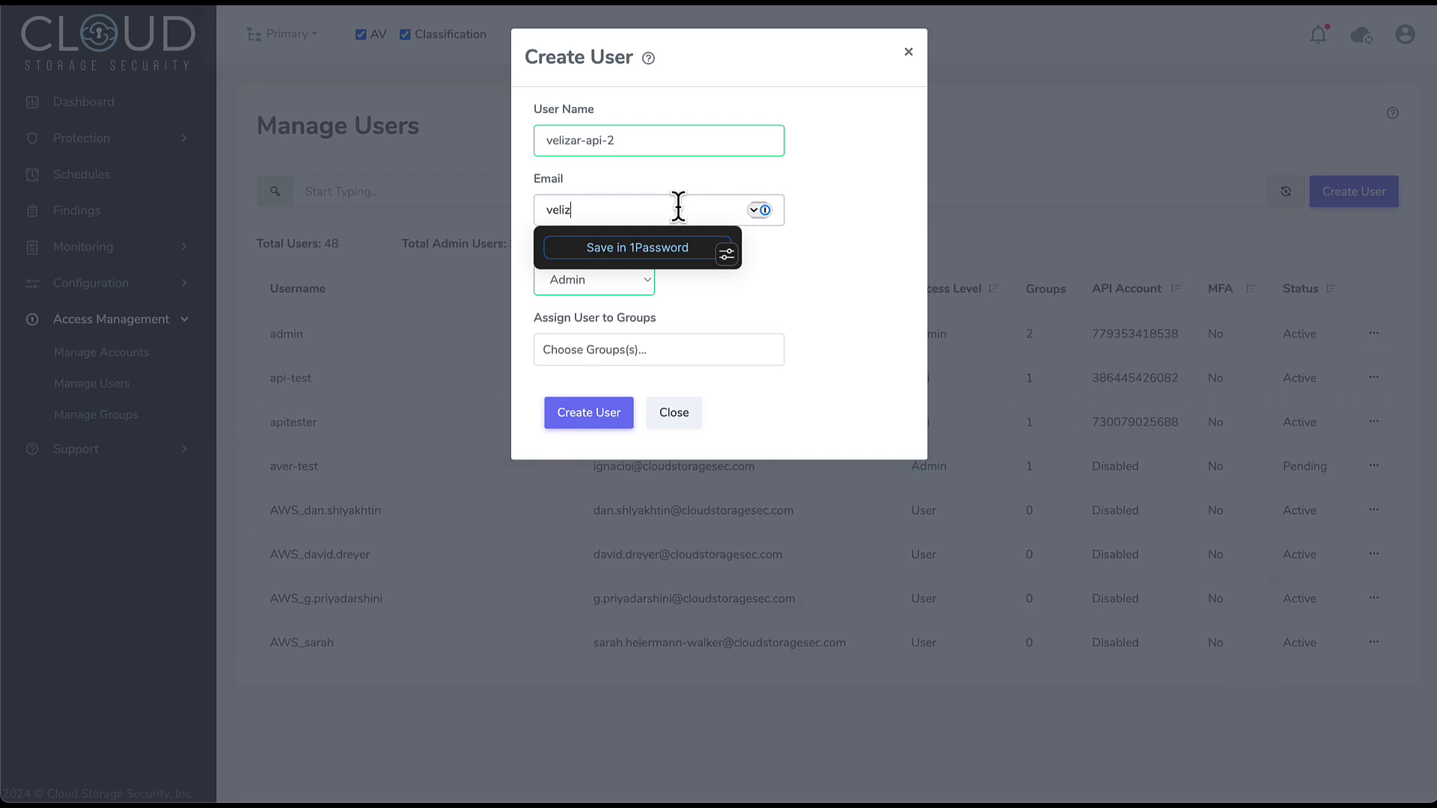
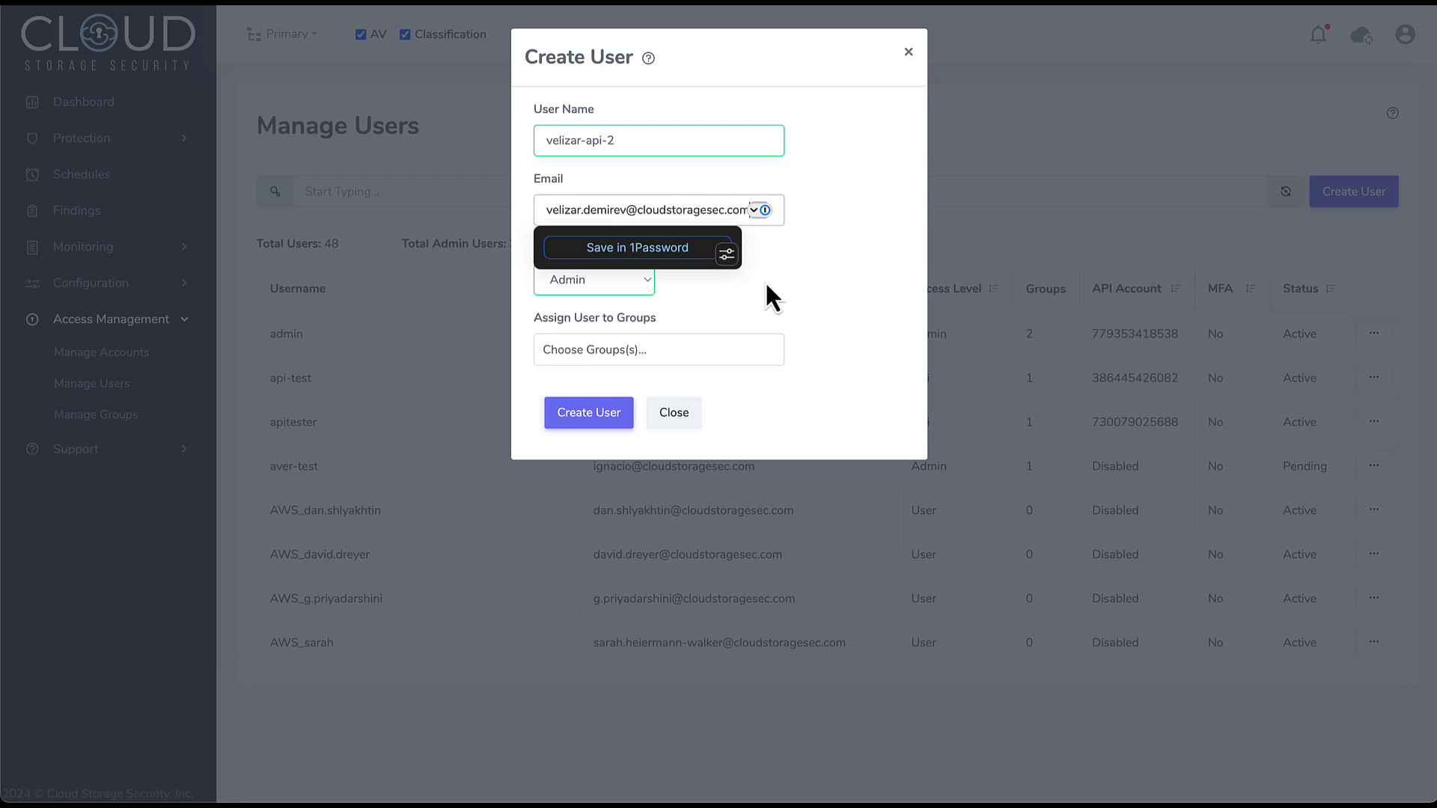
- Give the user Api access level and the Primary group, then create it
click(620, 304)
click(608, 289)
click(596, 304)
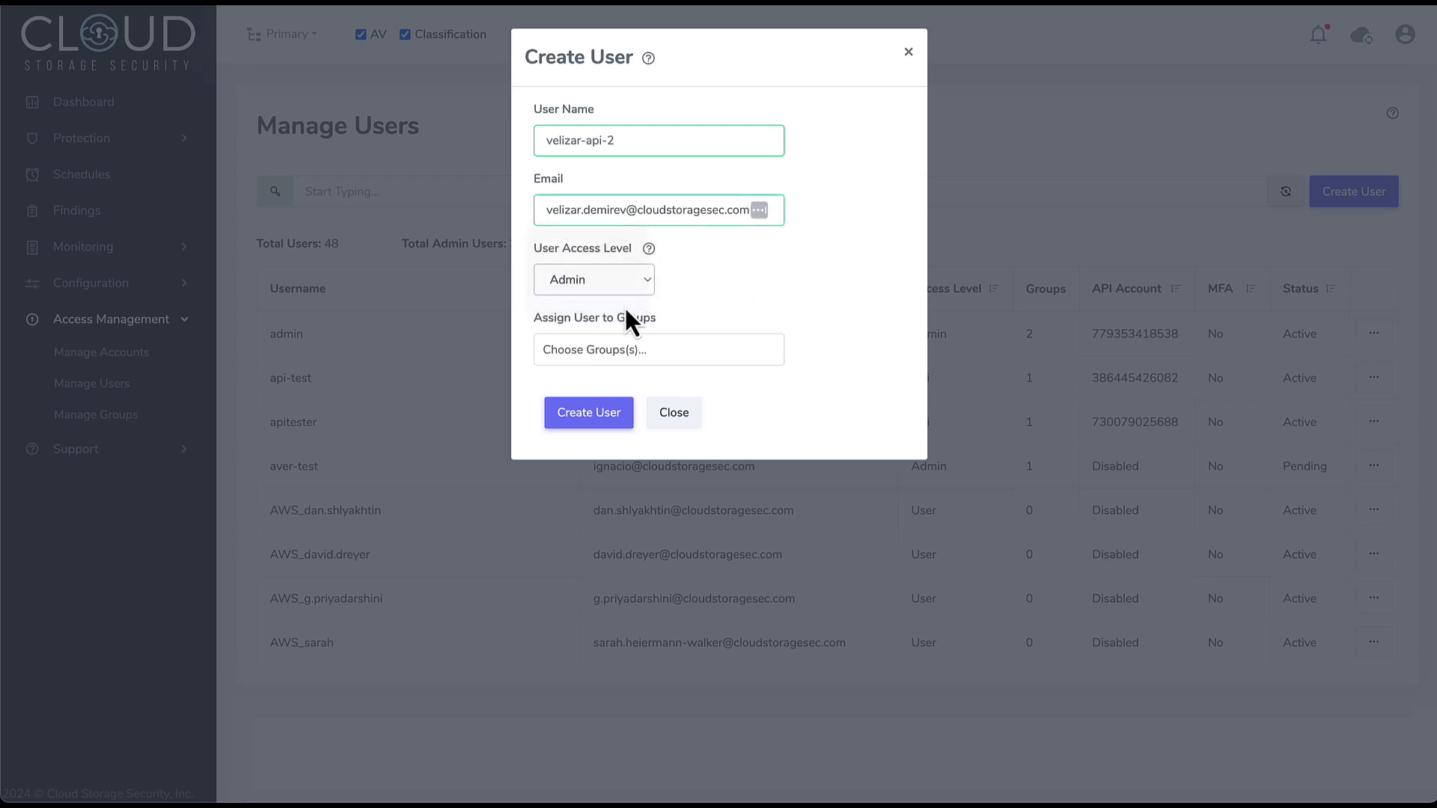
click(656, 350)
click(632, 408)
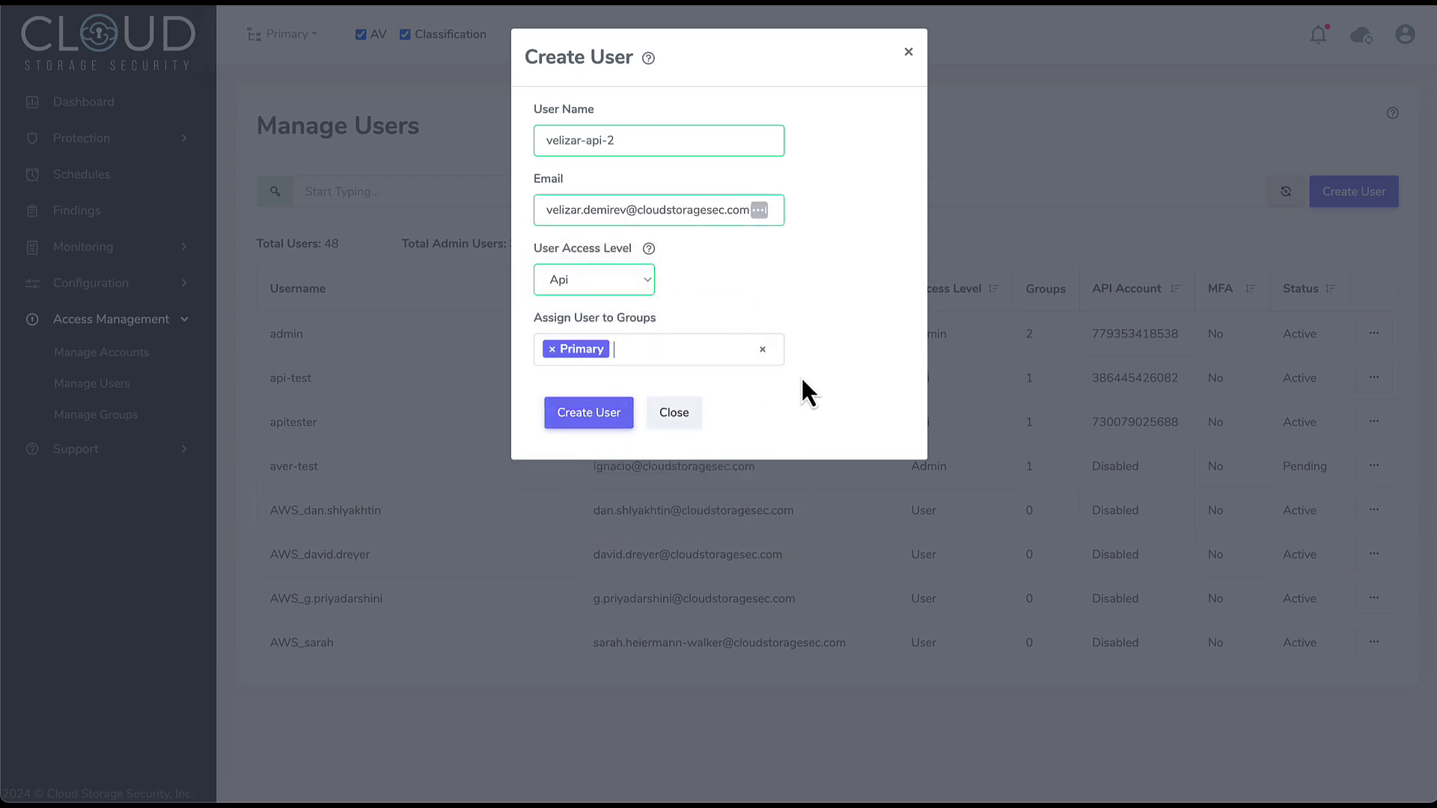
click(591, 418)
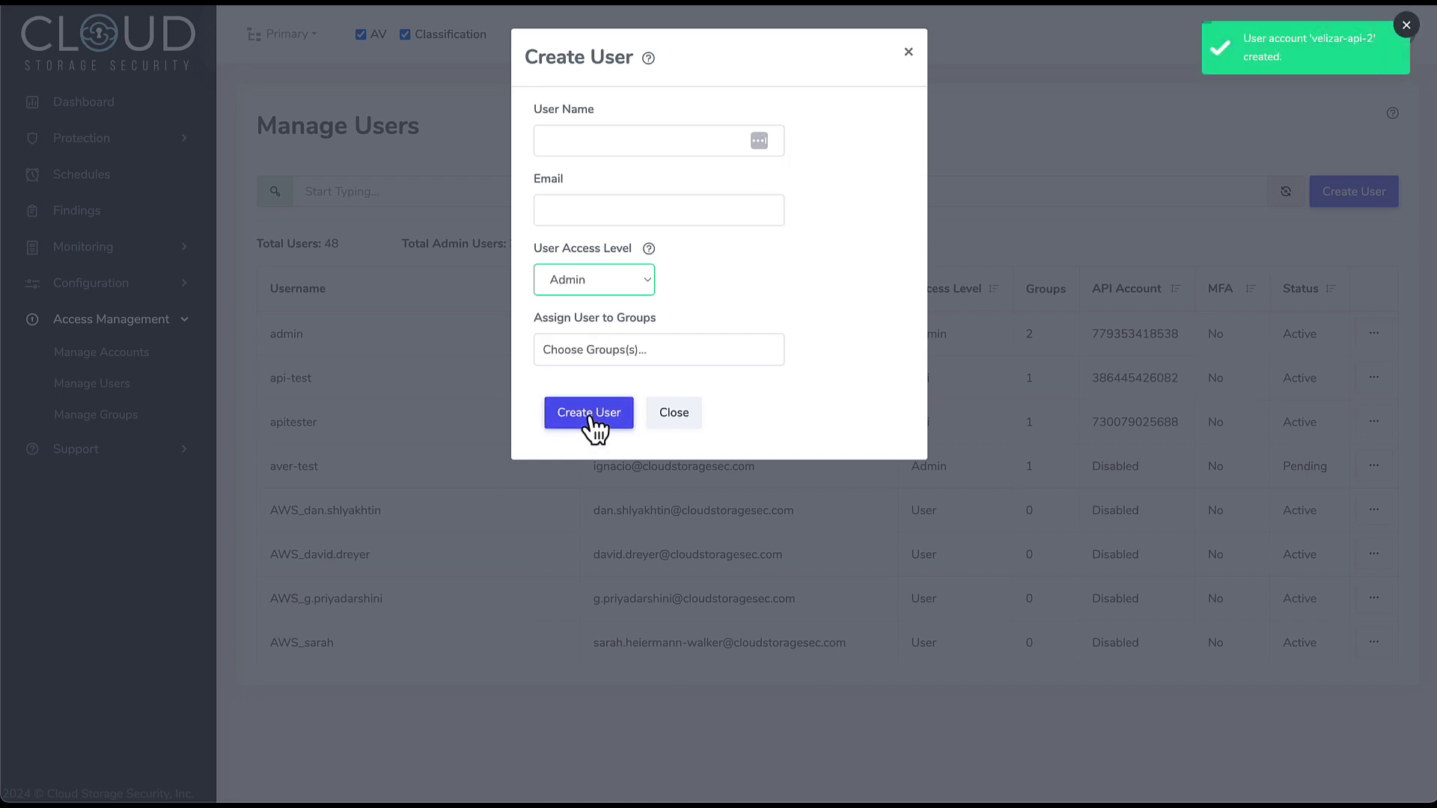
click(668, 413)
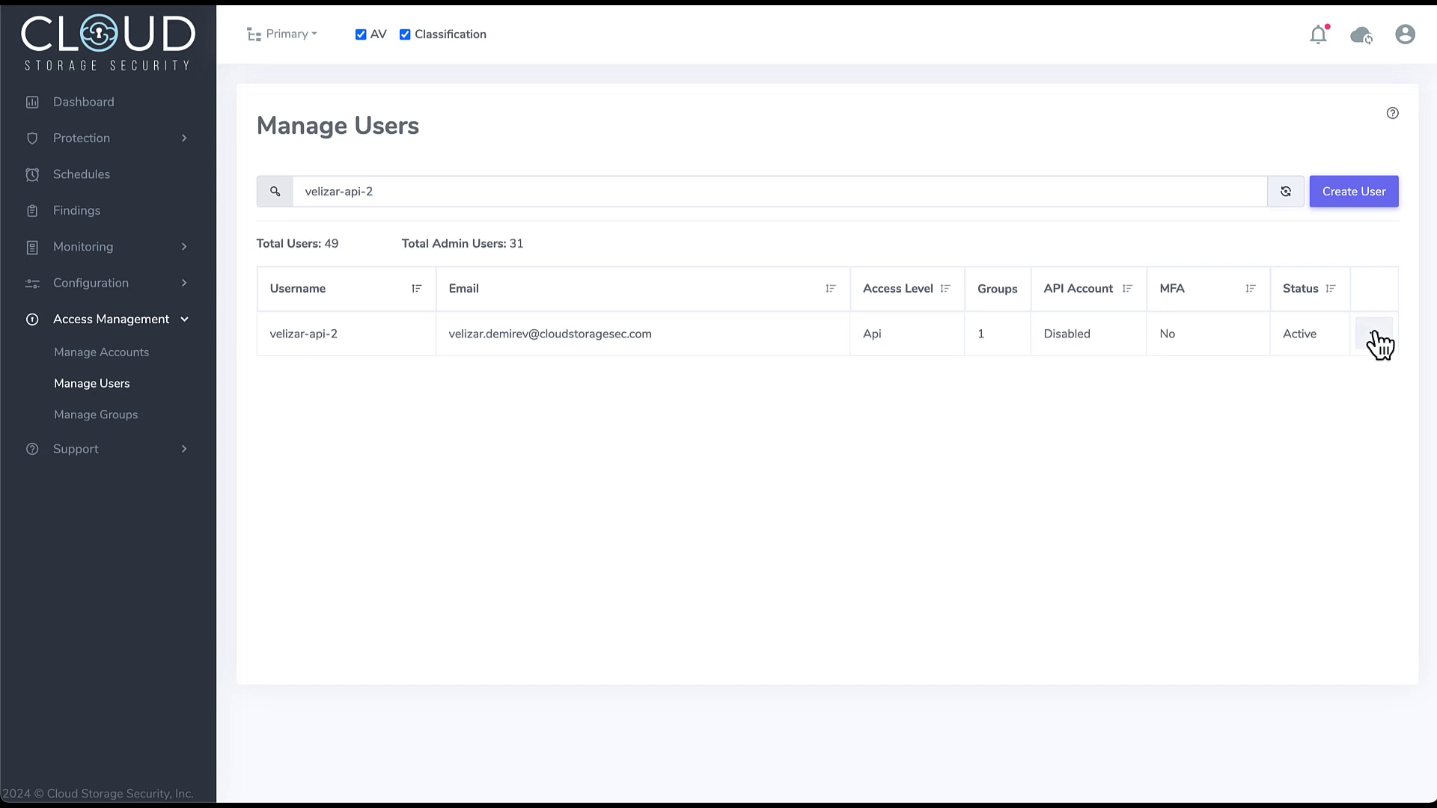
- Enable API access for the new user under the Primary account
click(1376, 337)
click(1337, 494)
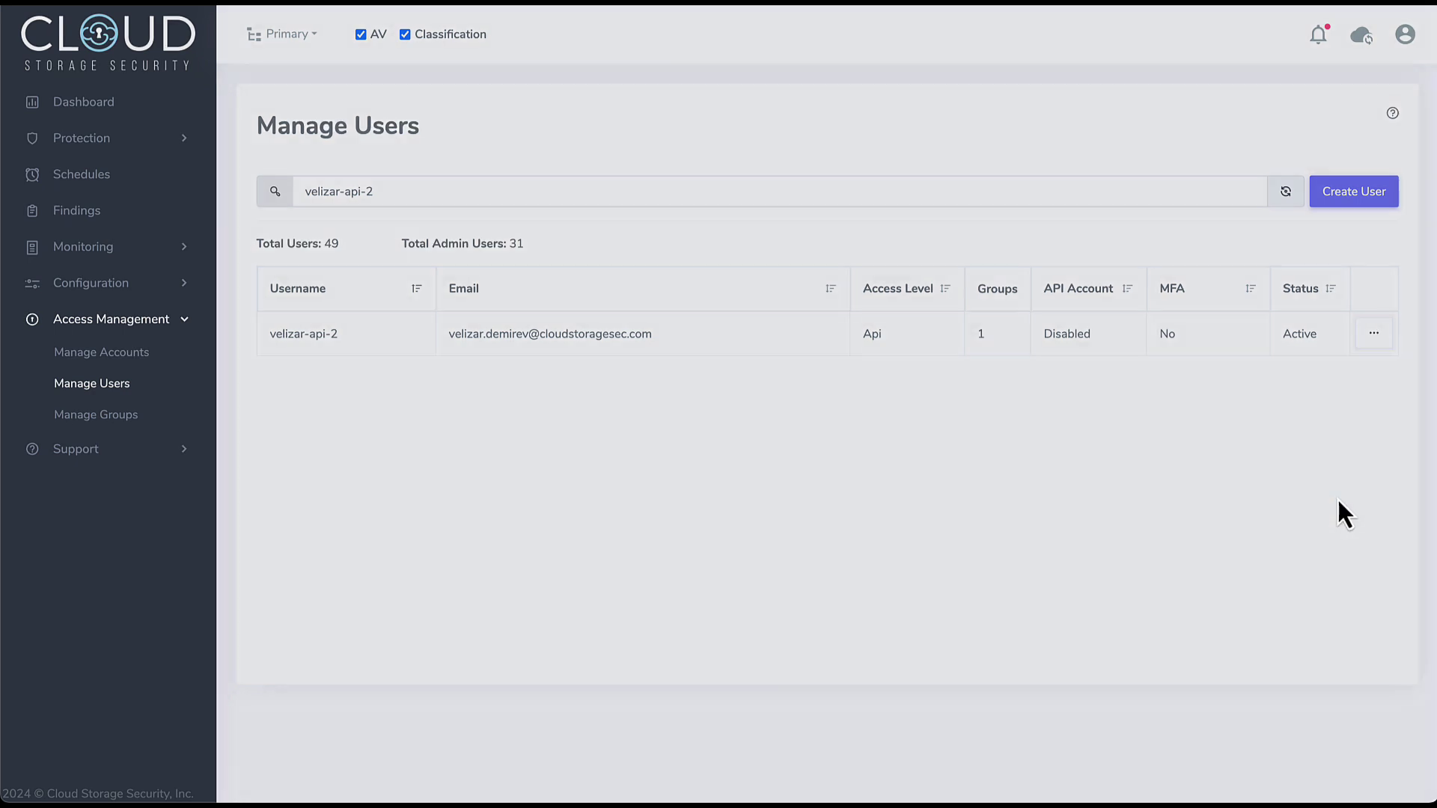
click(745, 147)
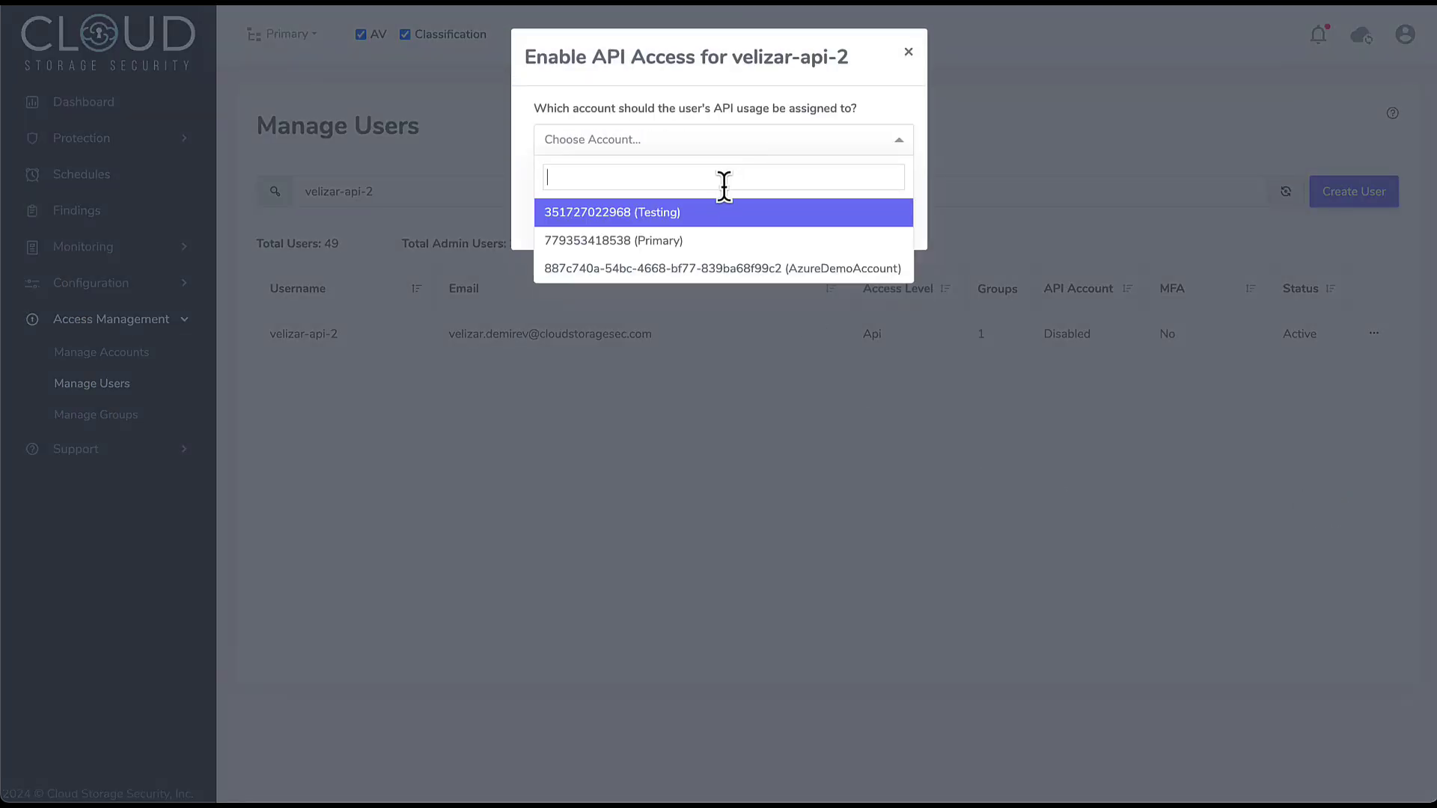
click(724, 240)
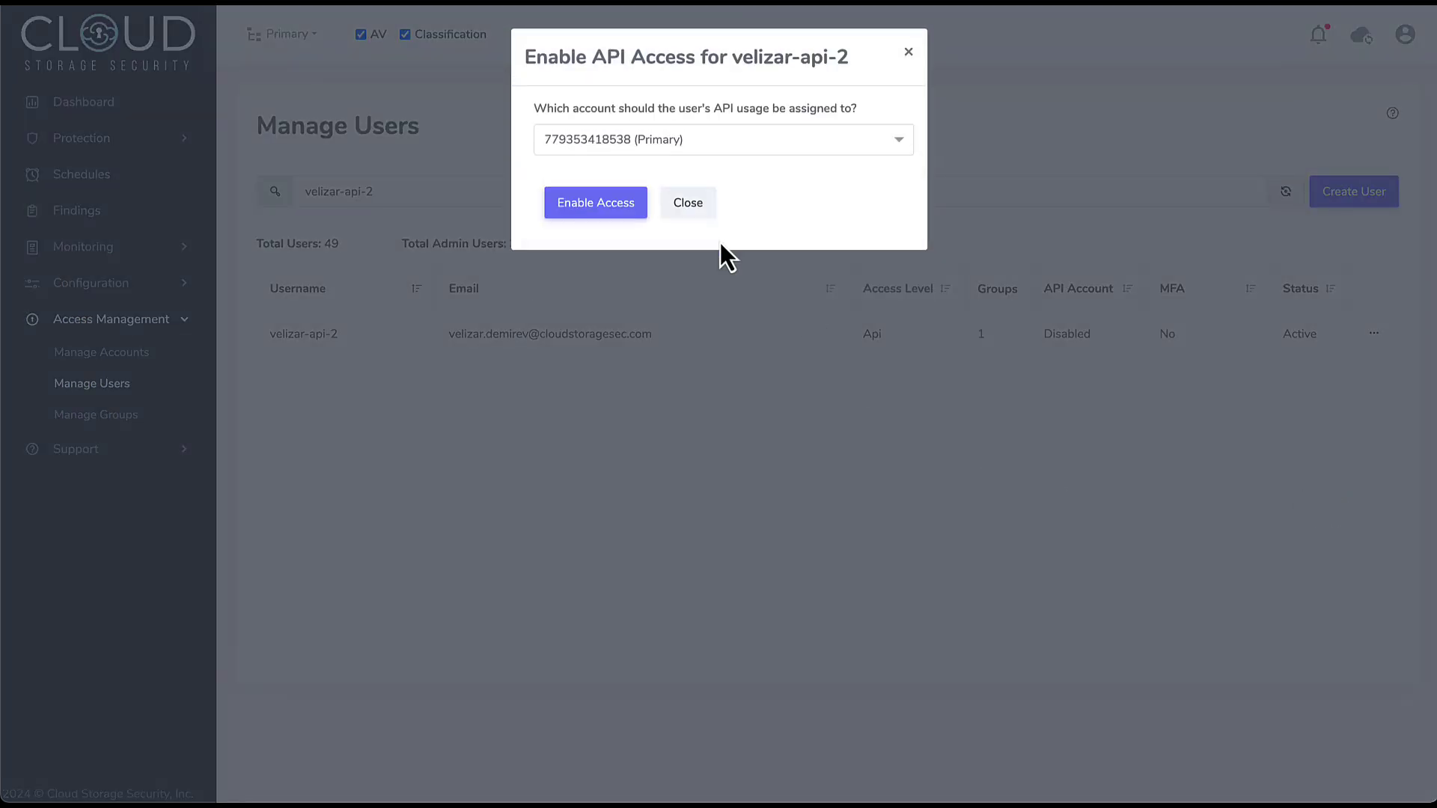
click(584, 210)
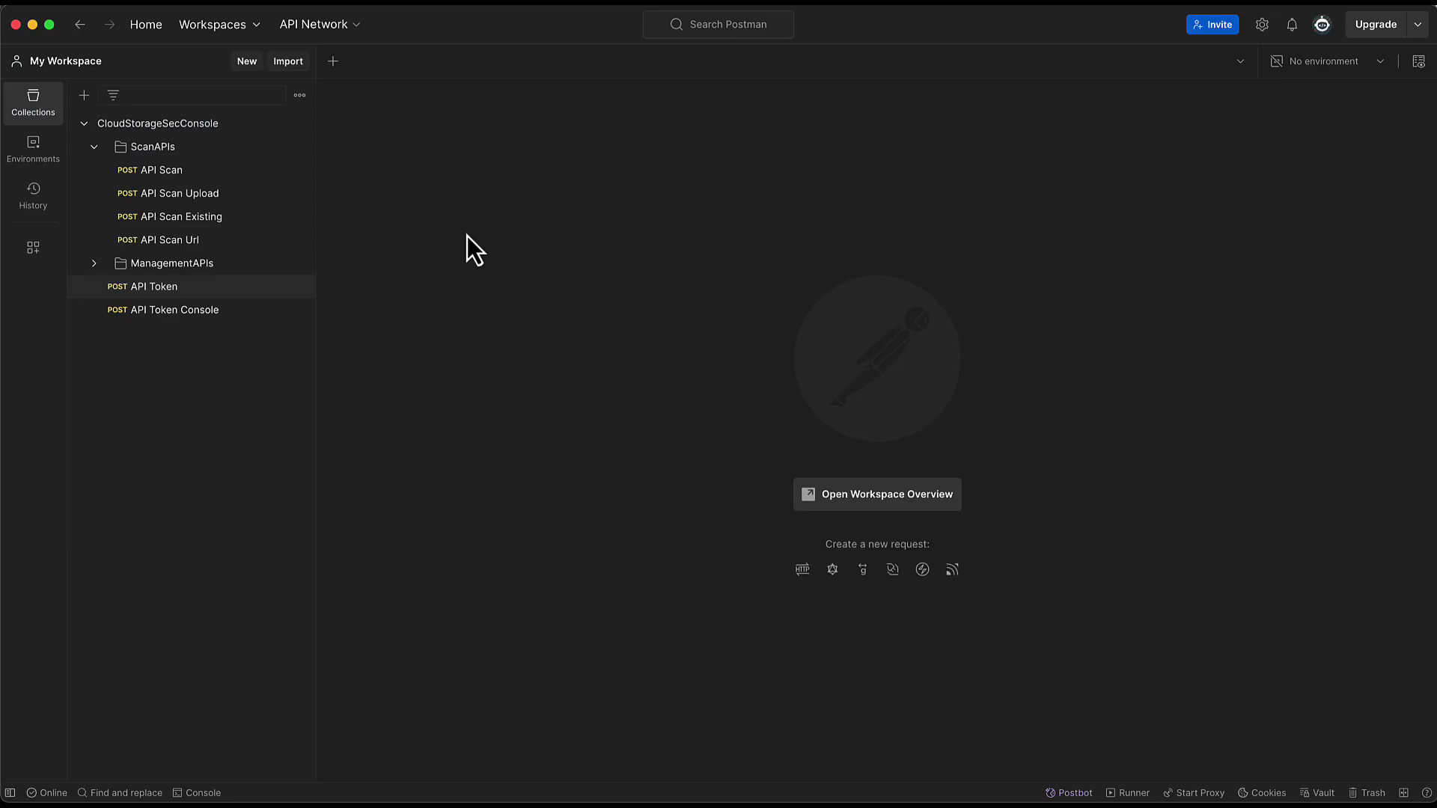
click(192, 289)
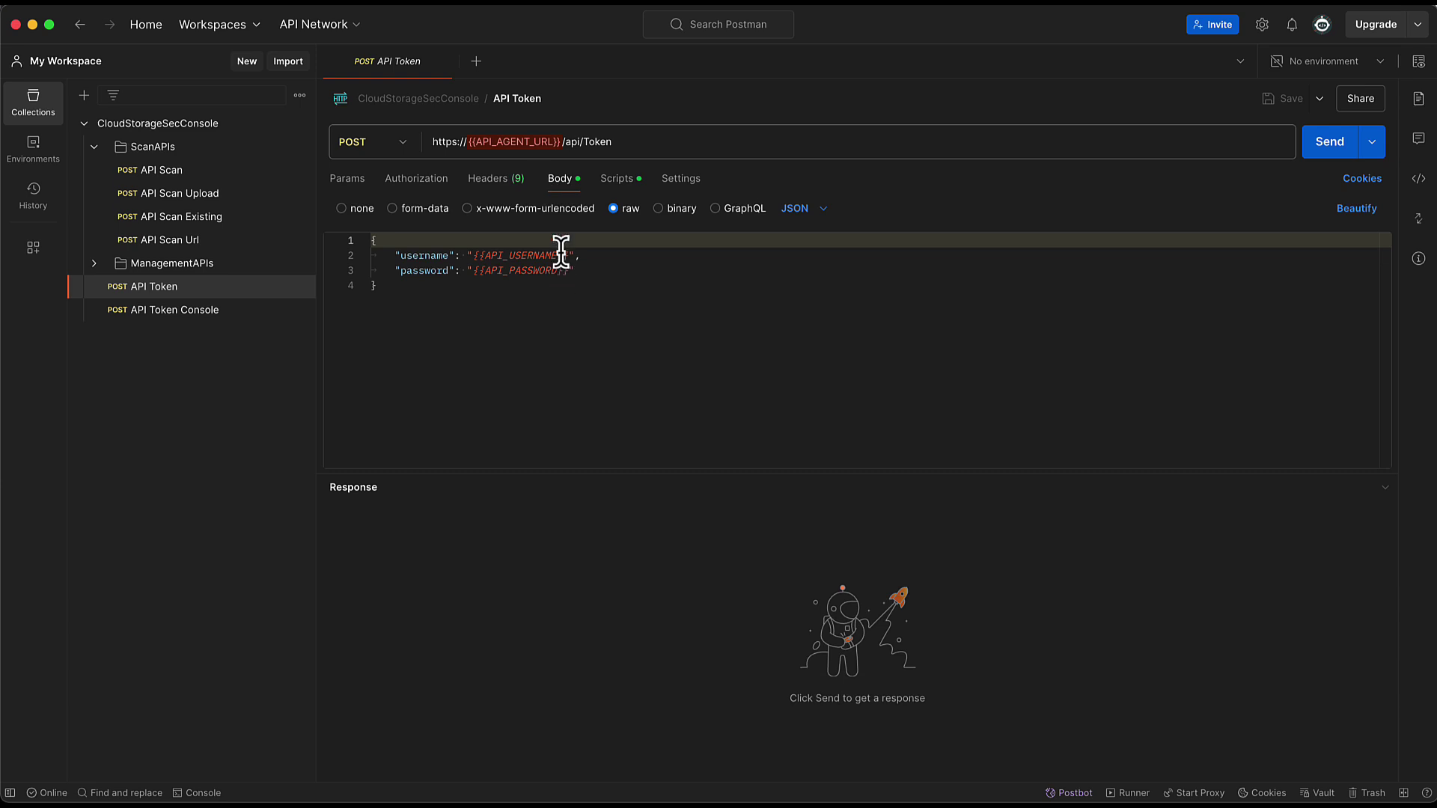
drag(560, 141, 469, 141)
text({)
key(BackSpace)
key(BackSpace)
key(BackSpace)
key(BackSpace)
key(BackSpace)
key(BackSpace)
key(BackSpace)
key(BackSpace)
key(BackSpace)
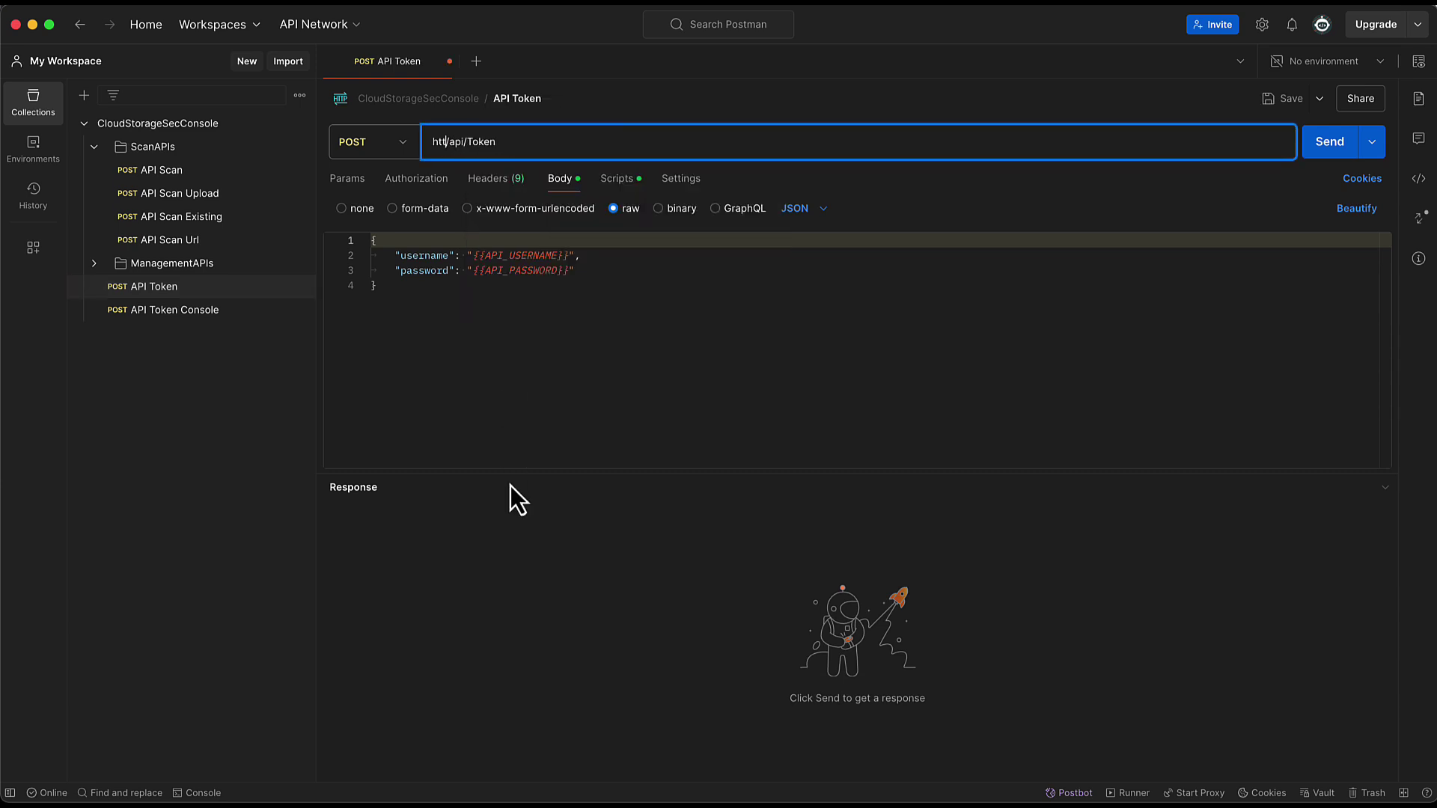
key(super+v)
click(621, 406)
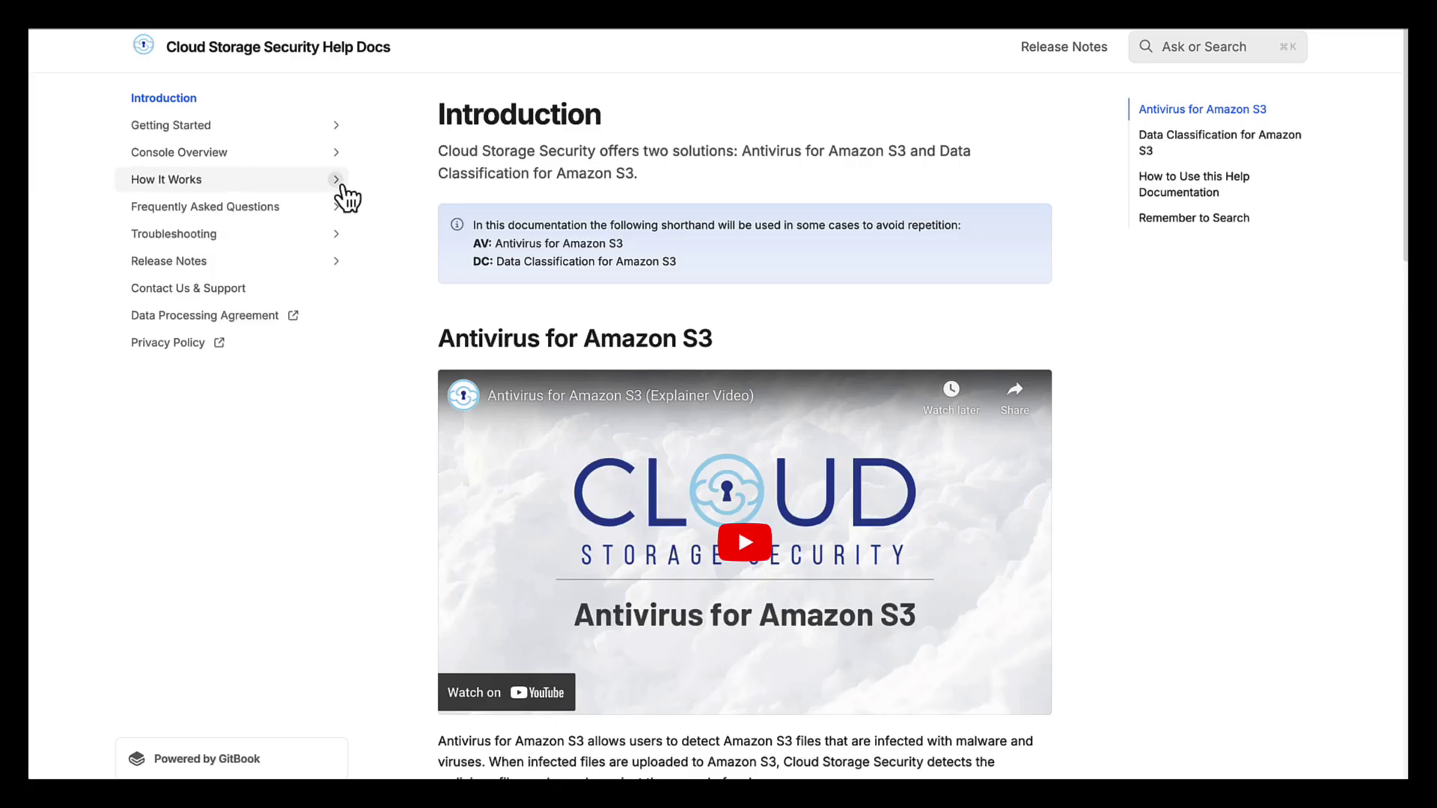
click(337, 182)
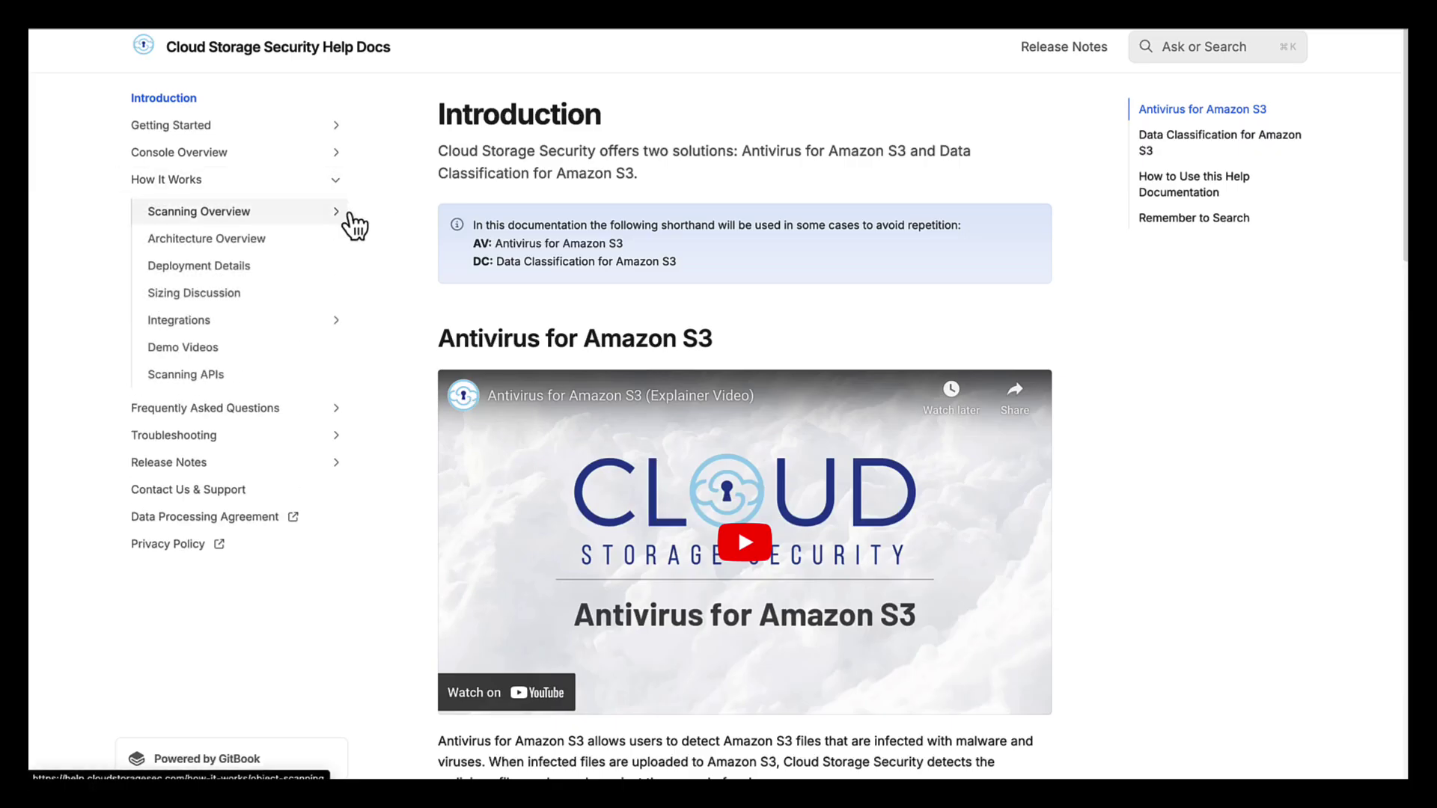
- Go through Scanning Overview to the API Driven Scanning docs page and view its Code Samples
click(342, 215)
click(291, 329)
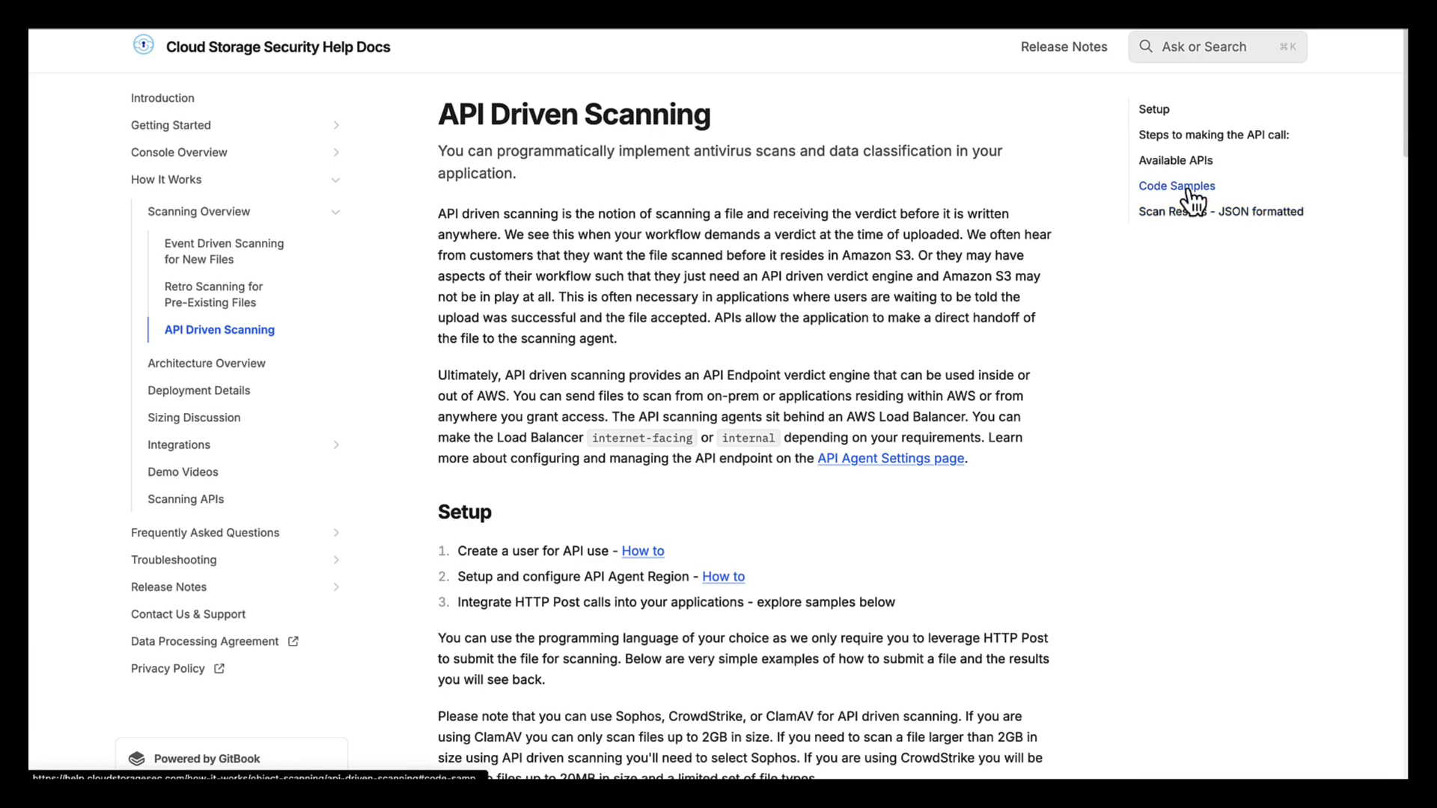
click(1193, 196)
drag(776, 240, 500, 210)
click(440, 219)
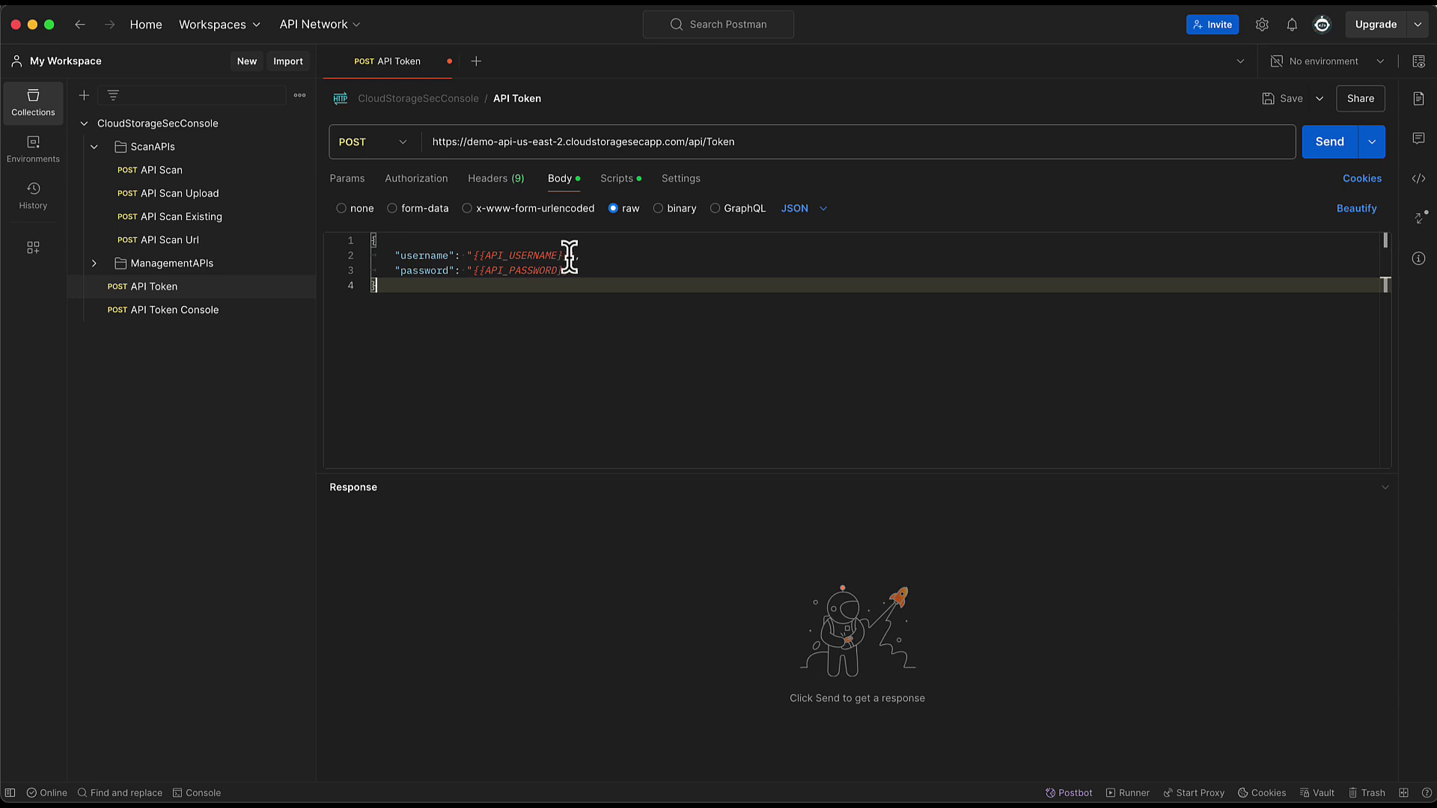
- Put the API user's username and e-mailed temporary password in the token body, then send it
drag(570, 255, 481, 255)
key(BackSpace)
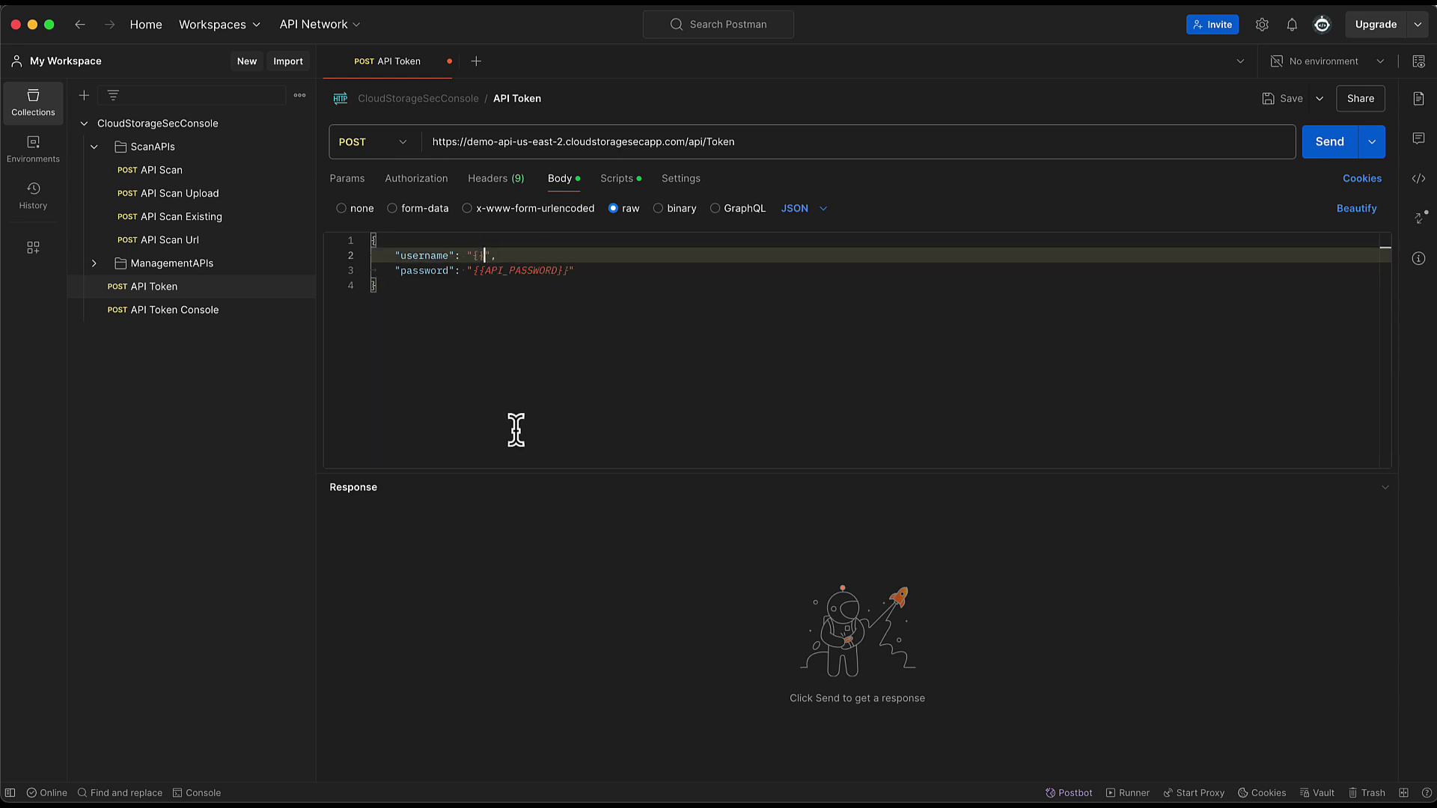
text(velizar-a[i=)
key(BackSpace)
key(BackSpace)
key(BackSpace)
text(pi-2)
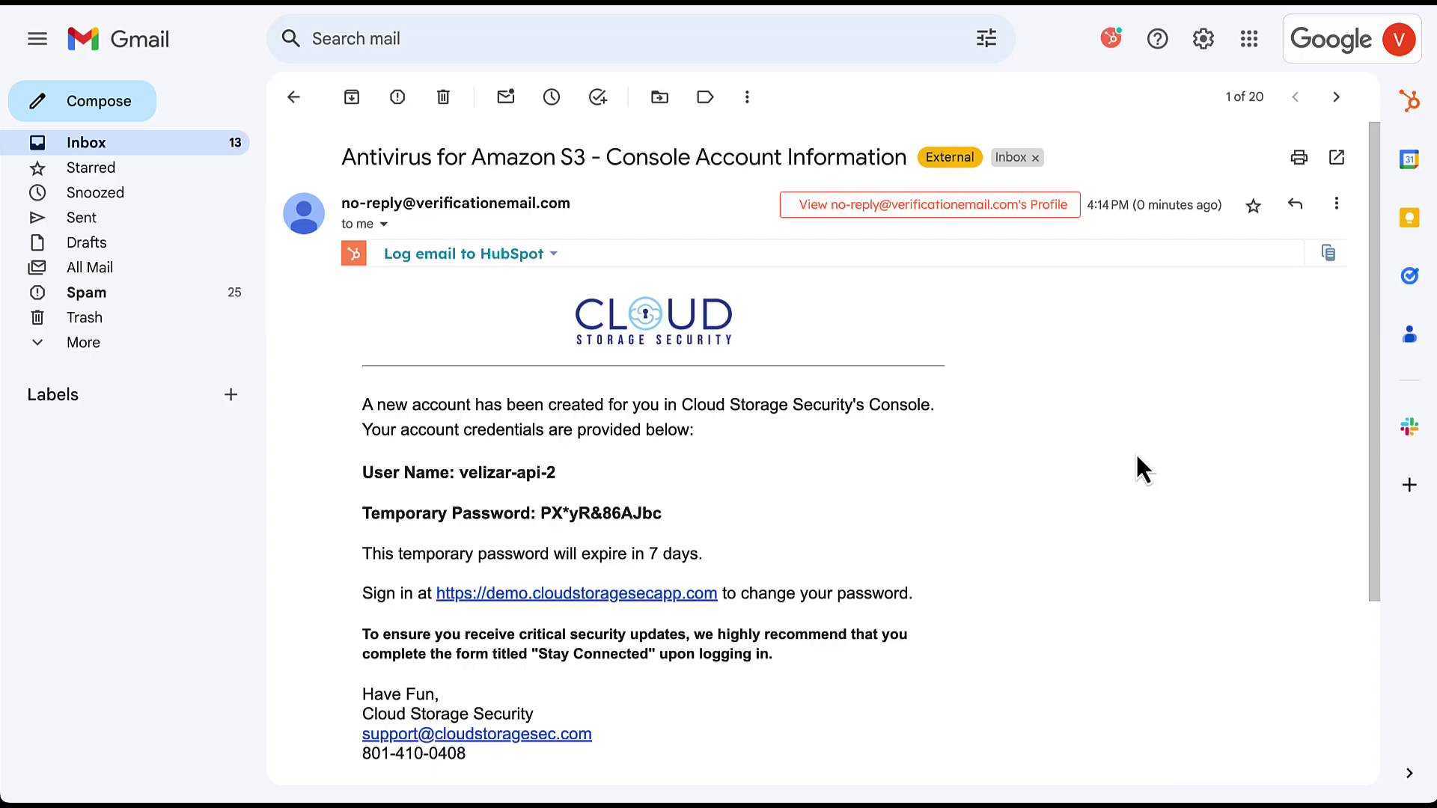
drag(664, 513, 542, 512)
click(1008, 449)
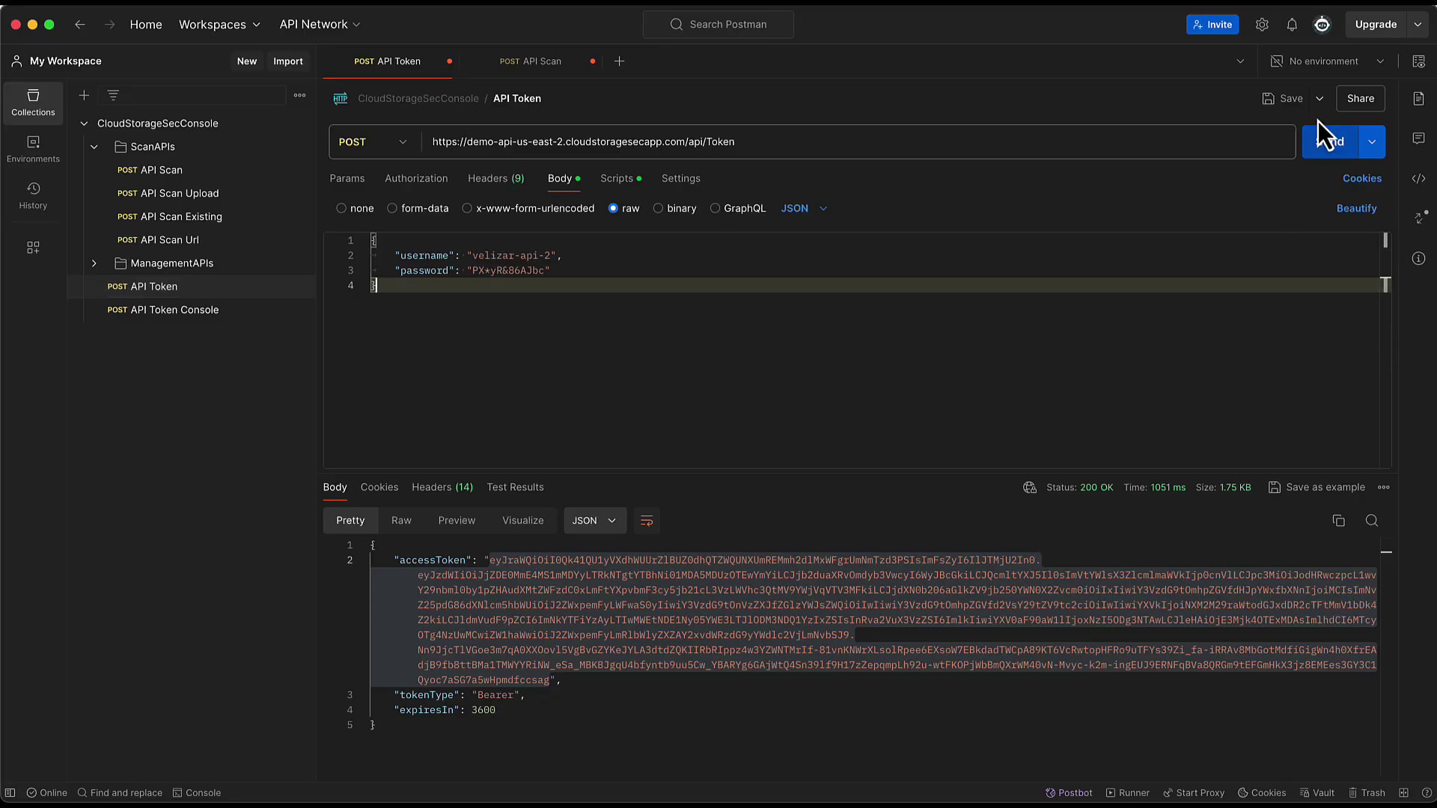
click(1334, 143)
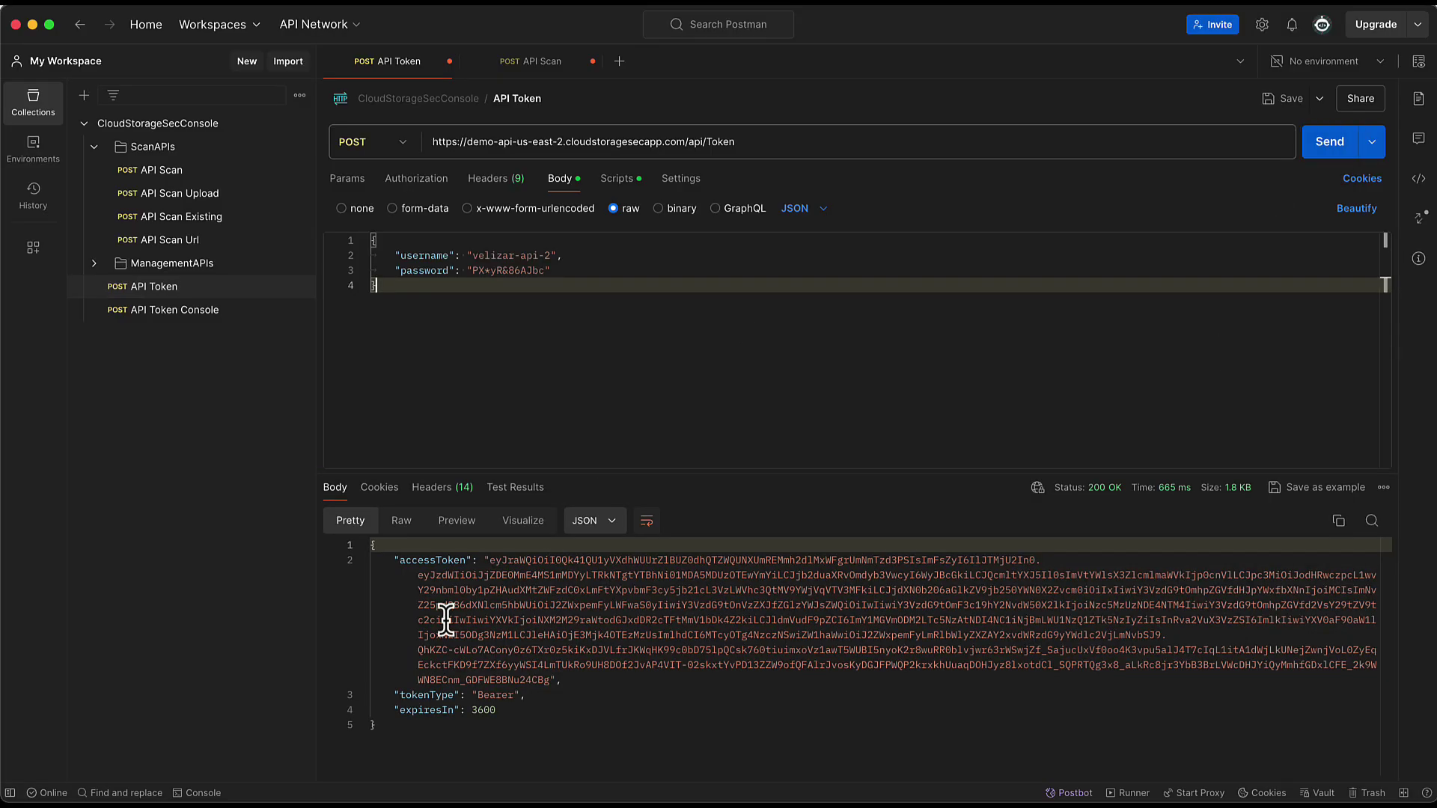
- Replace the API Scan request's Bearer token with the new accessToken copied from the response
drag(548, 680, 488, 563)
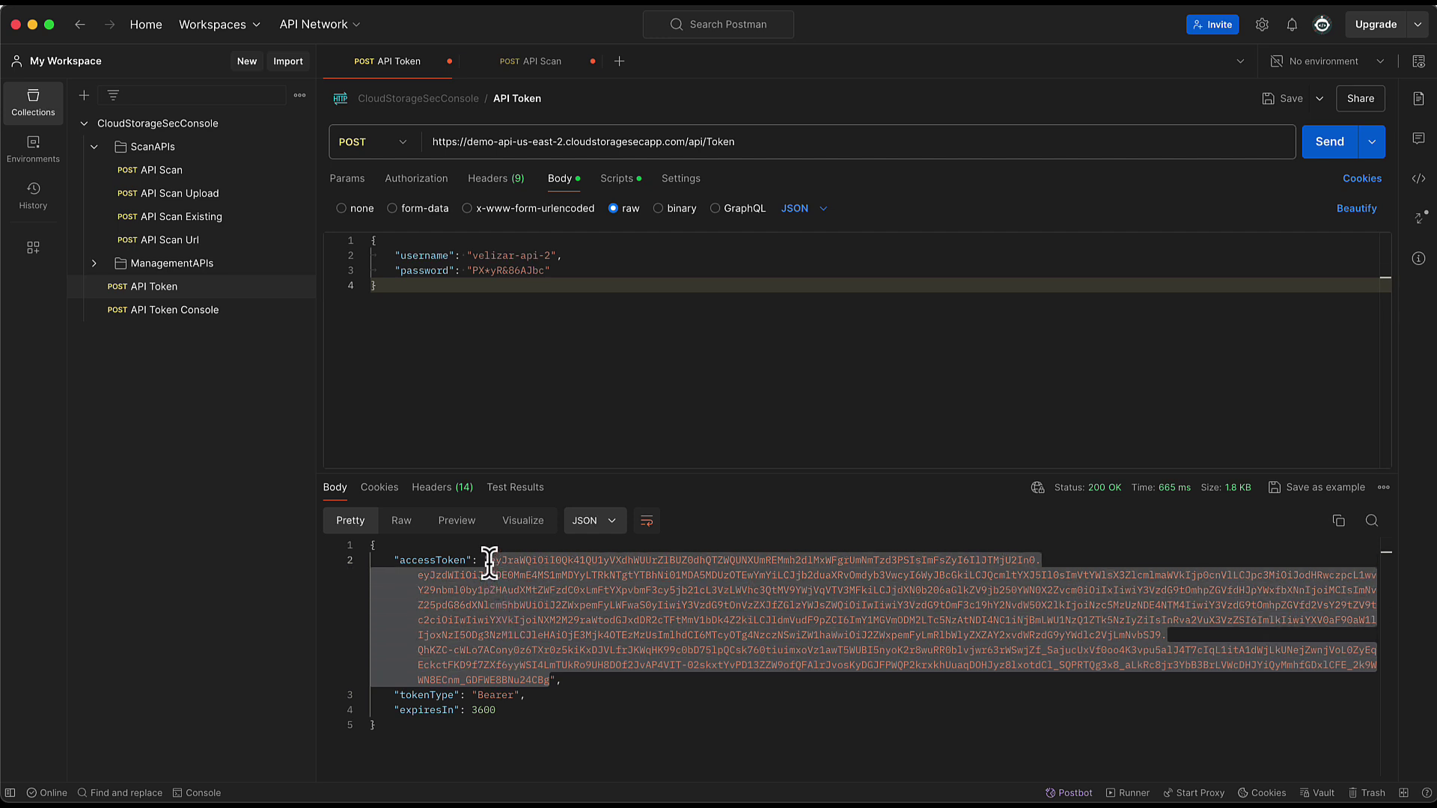
click(166, 174)
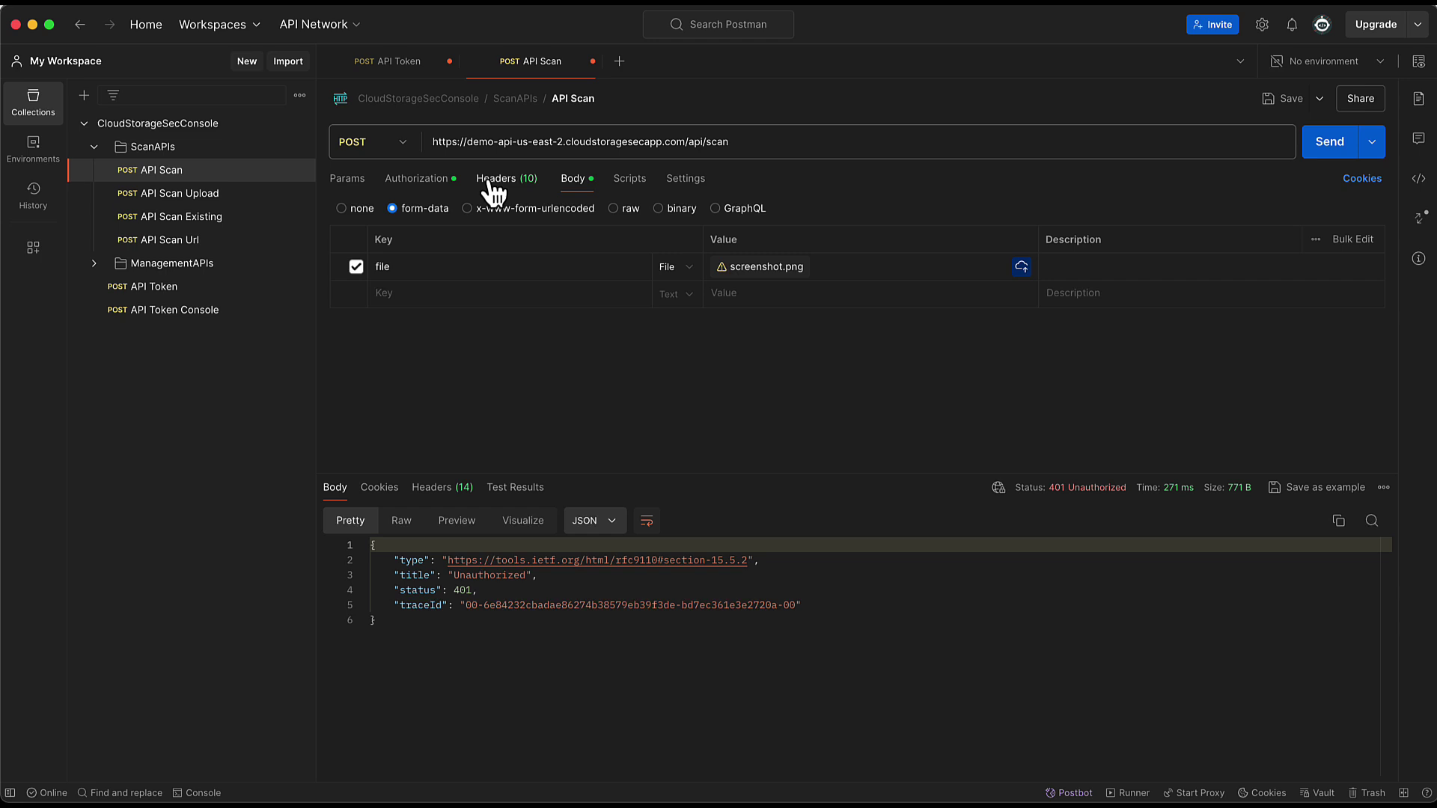
click(439, 184)
click(1030, 289)
key(super+a)
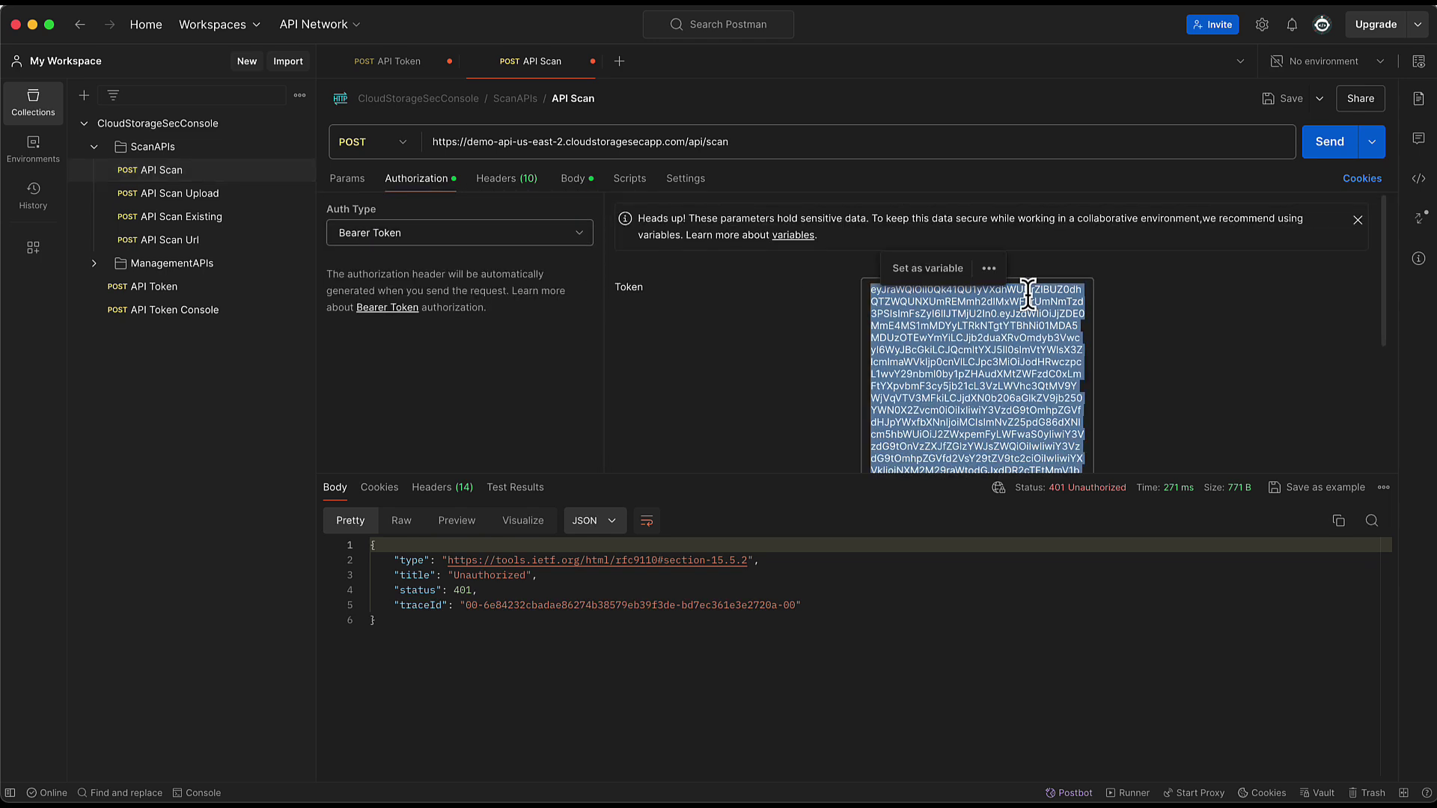
key(super+v)
click(748, 347)
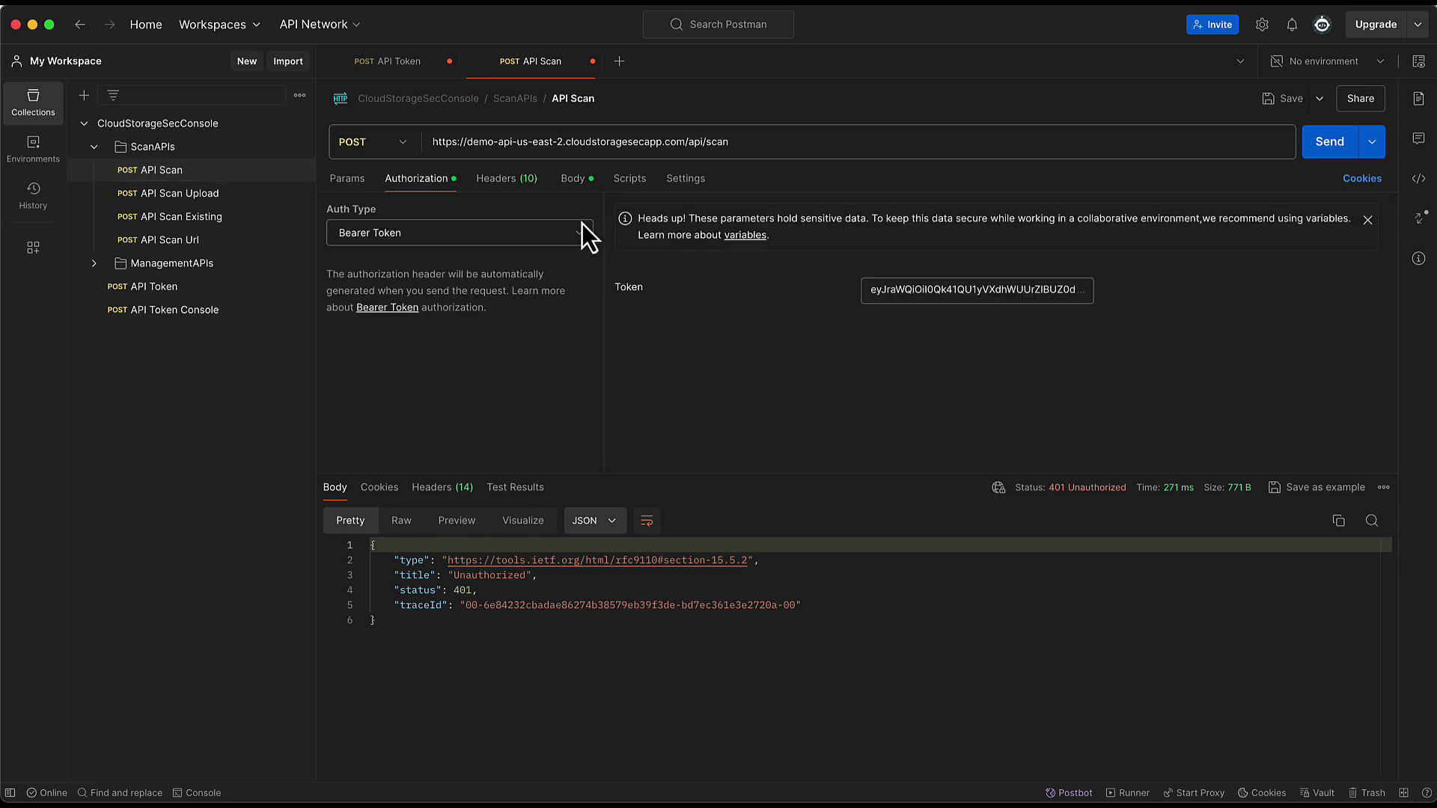
- Send the screenshot.png scan from the form-data body and highlight the Clean verdict
click(572, 179)
click(1325, 145)
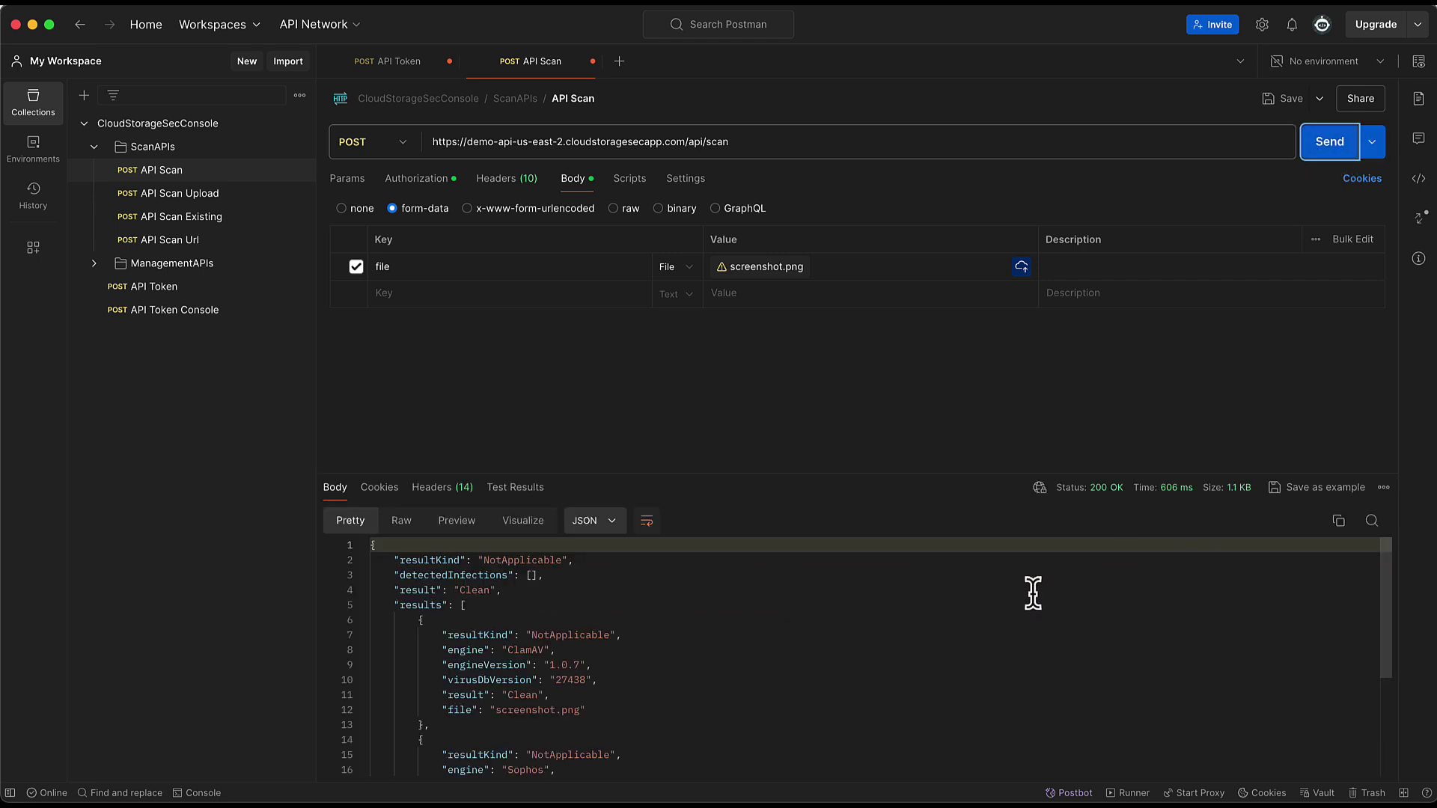
drag(503, 590, 393, 593)
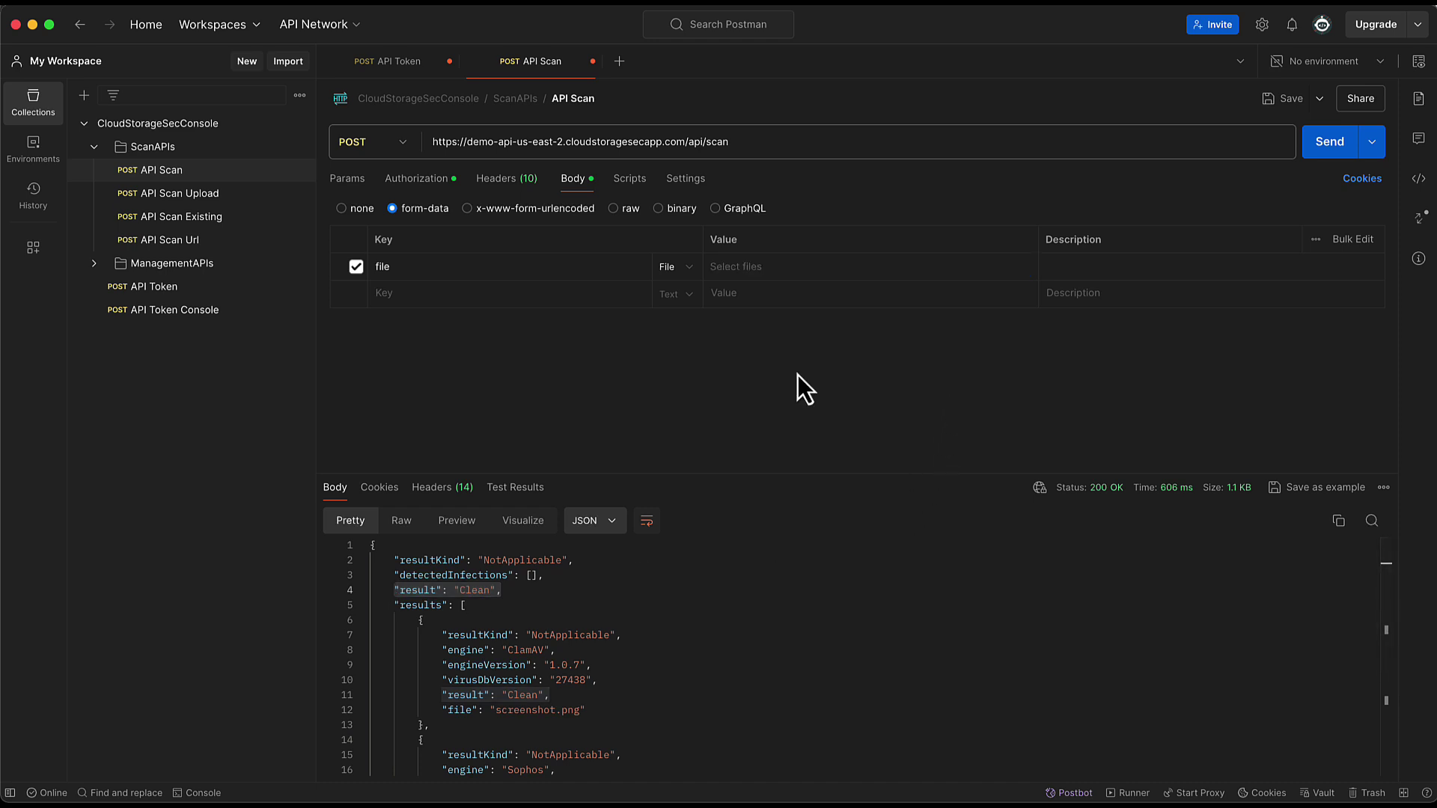
- Replace the scanned file with eicar.com.txt from the local machine
click(760, 269)
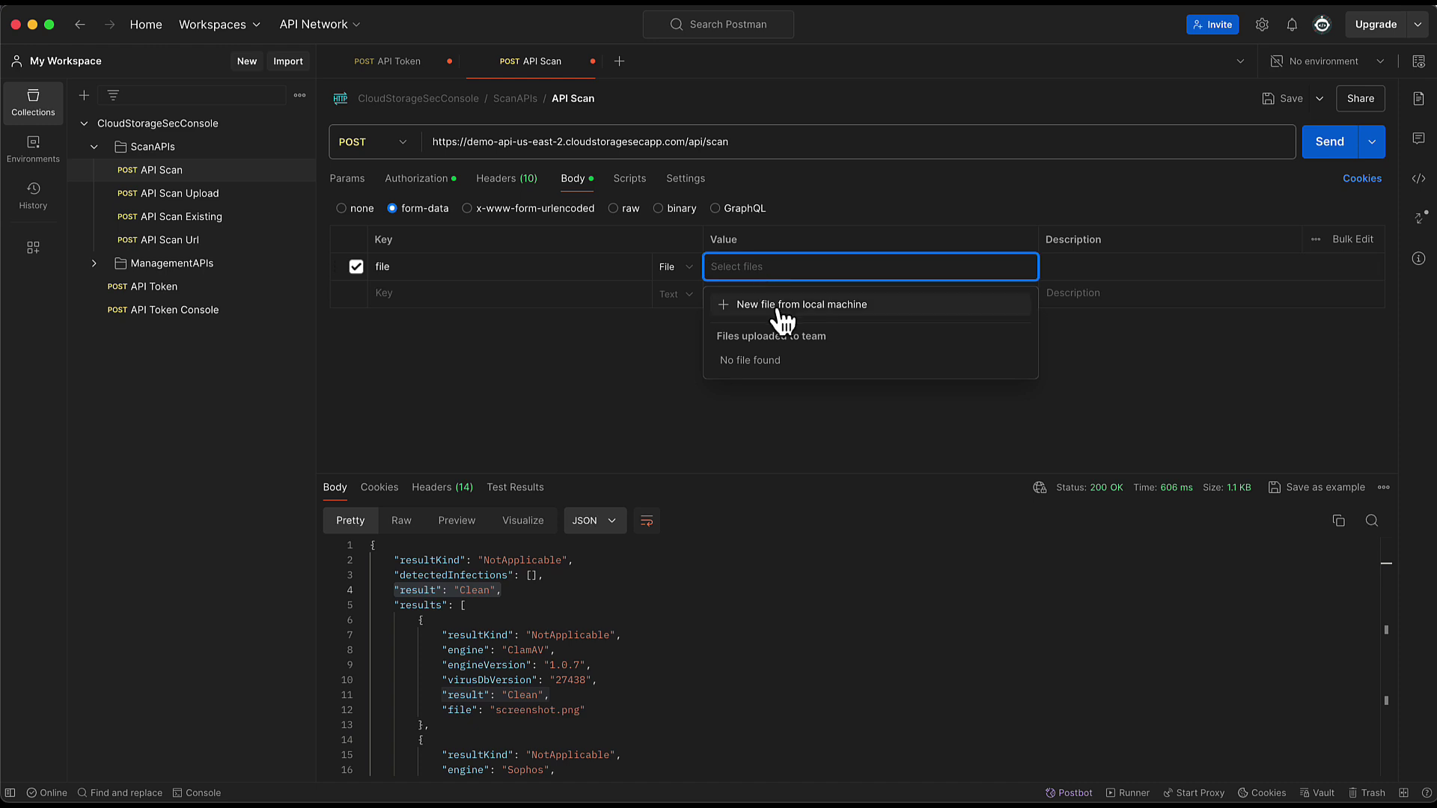
click(776, 307)
double_click(569, 305)
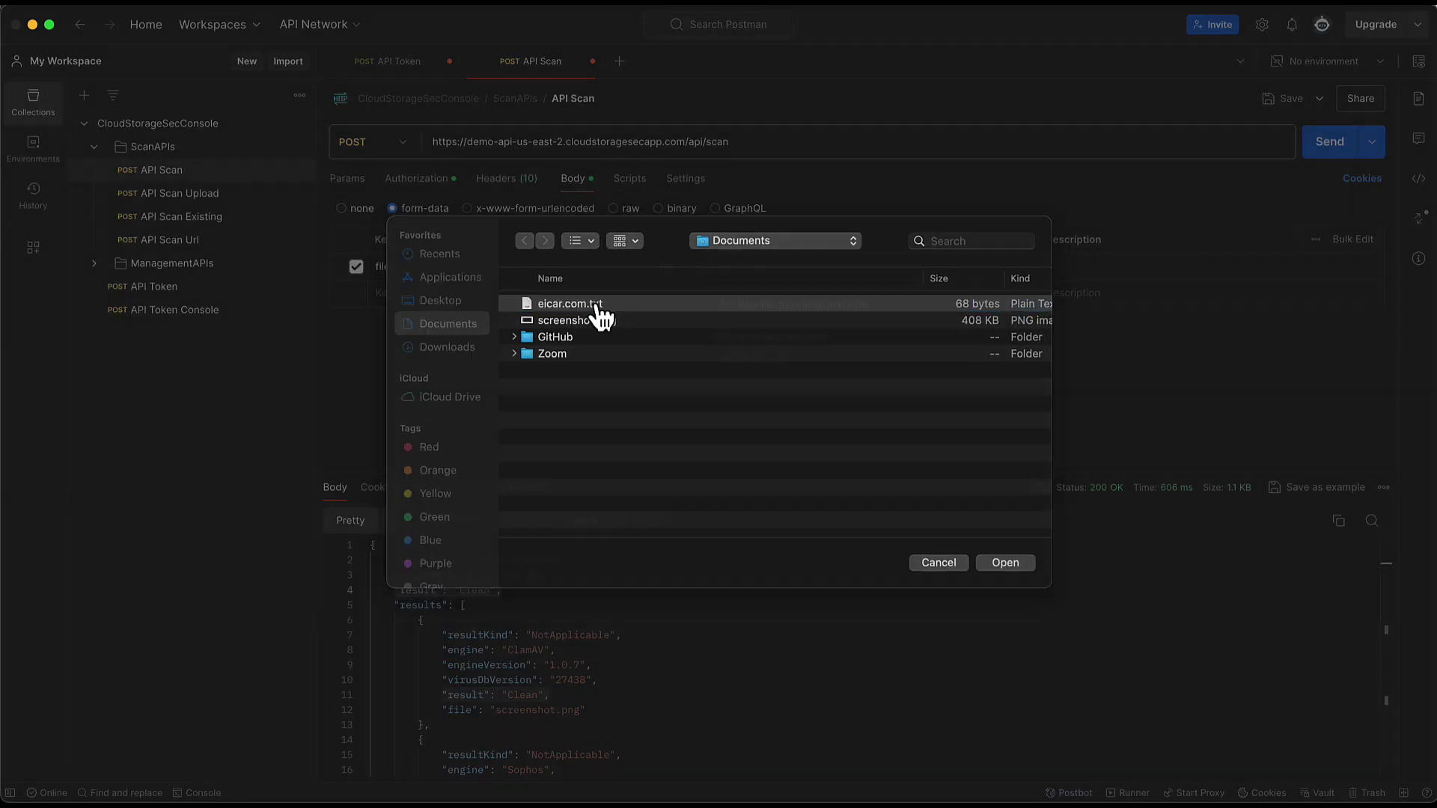
- Send the eicar.com.txt scan and review the Infected verdicts from ClamAV and Sophos
click(1340, 153)
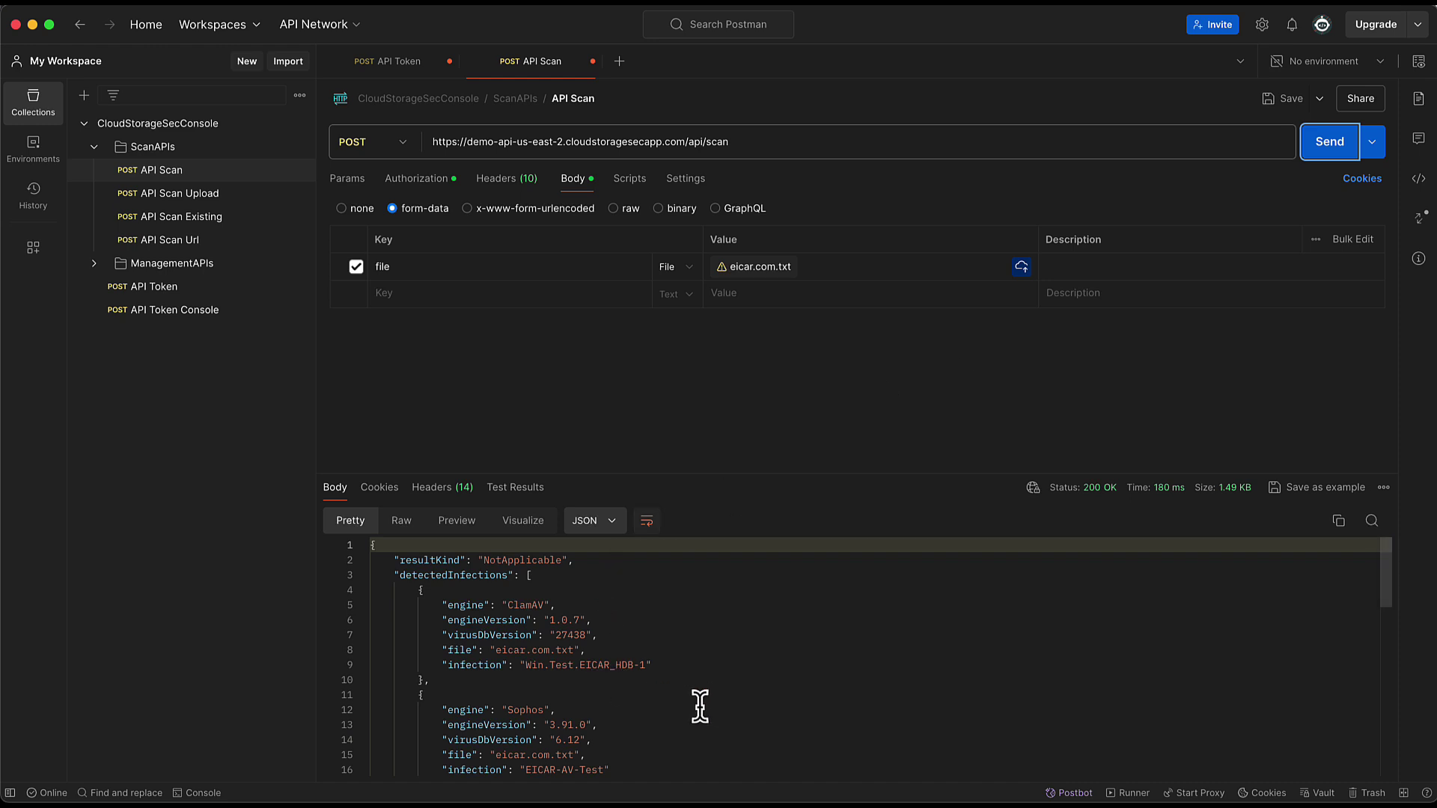
scroll(700, 707, down, 5)
scroll(700, 708, up, 3)
scroll(700, 707, down, 4)
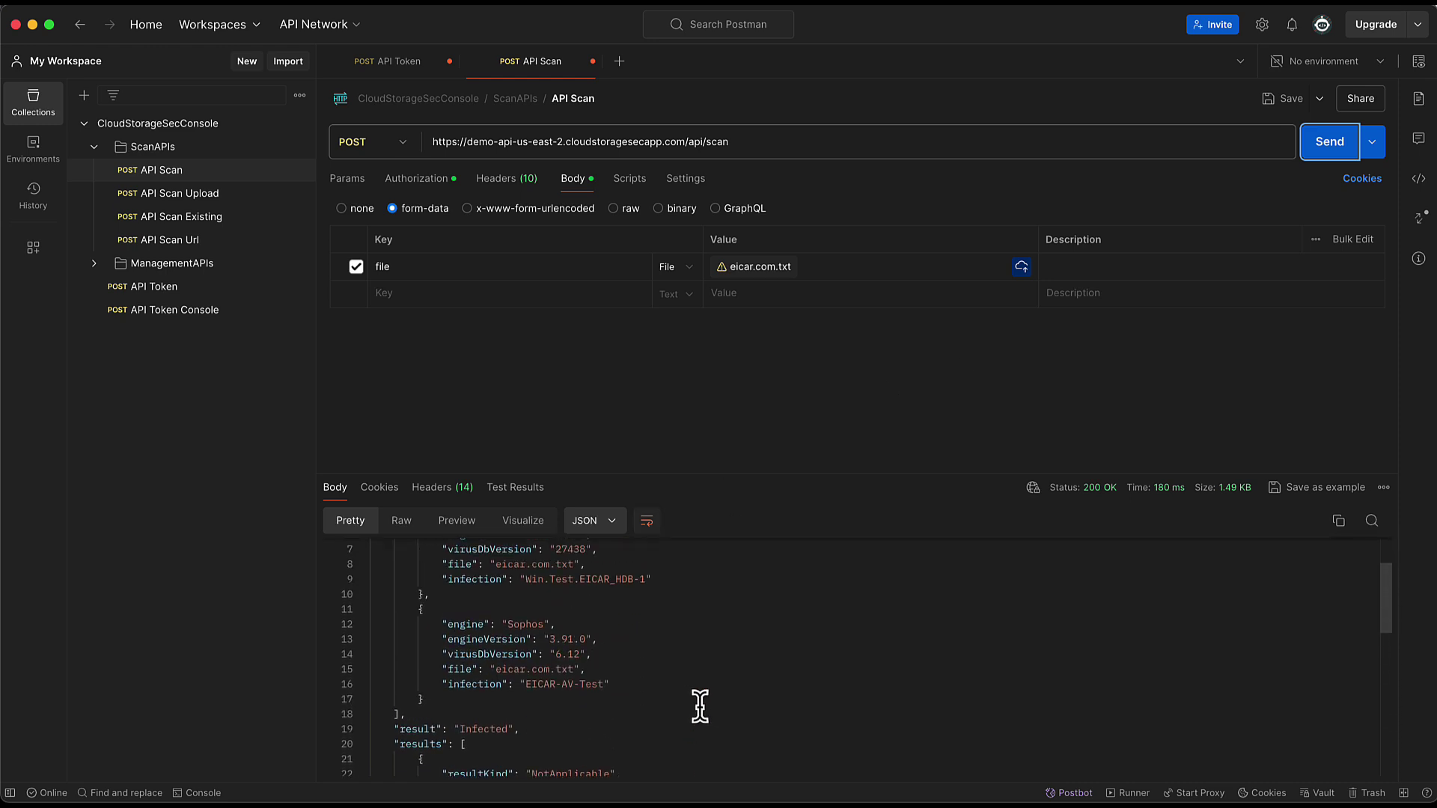
scroll(700, 707, up, 2)
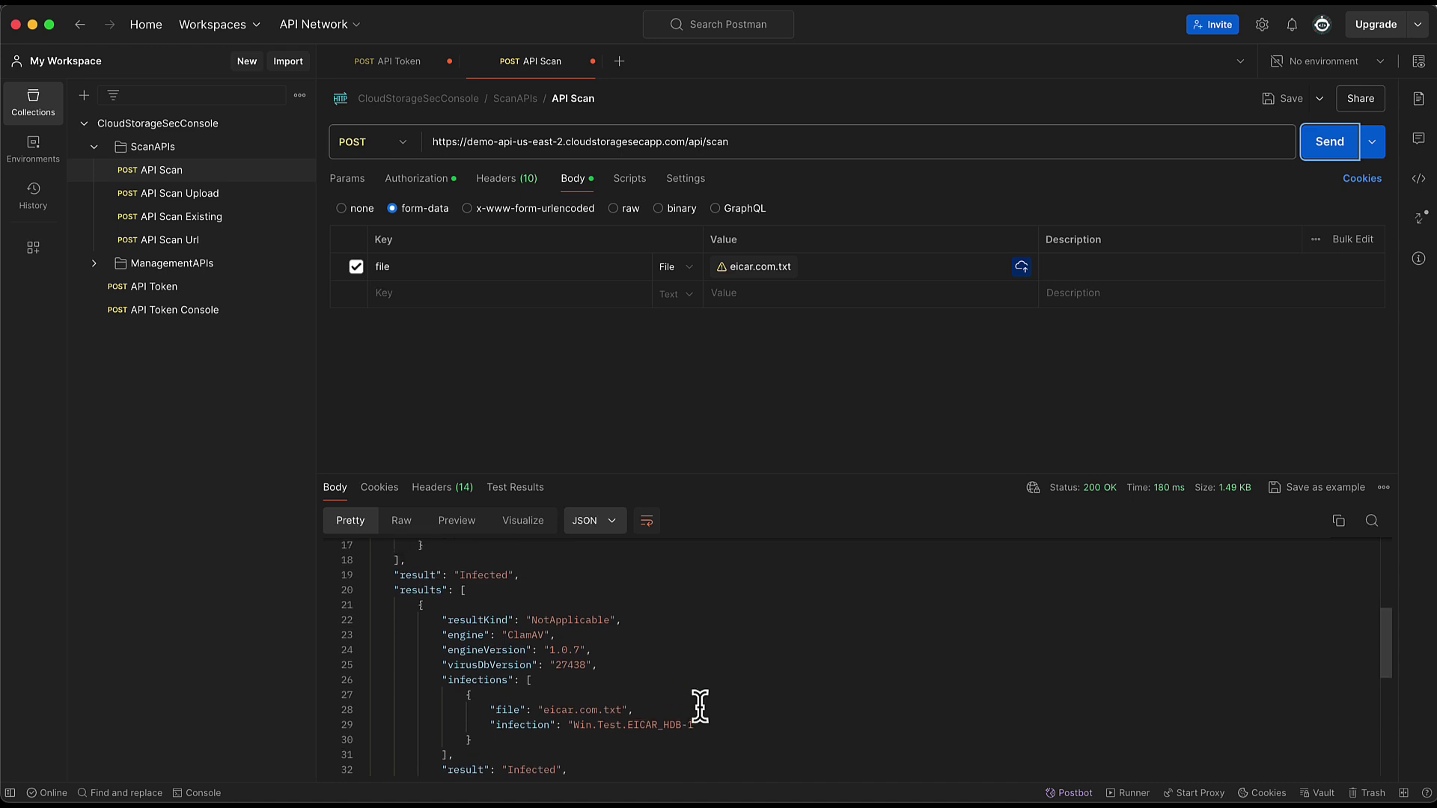
scroll(700, 708, up, 5)
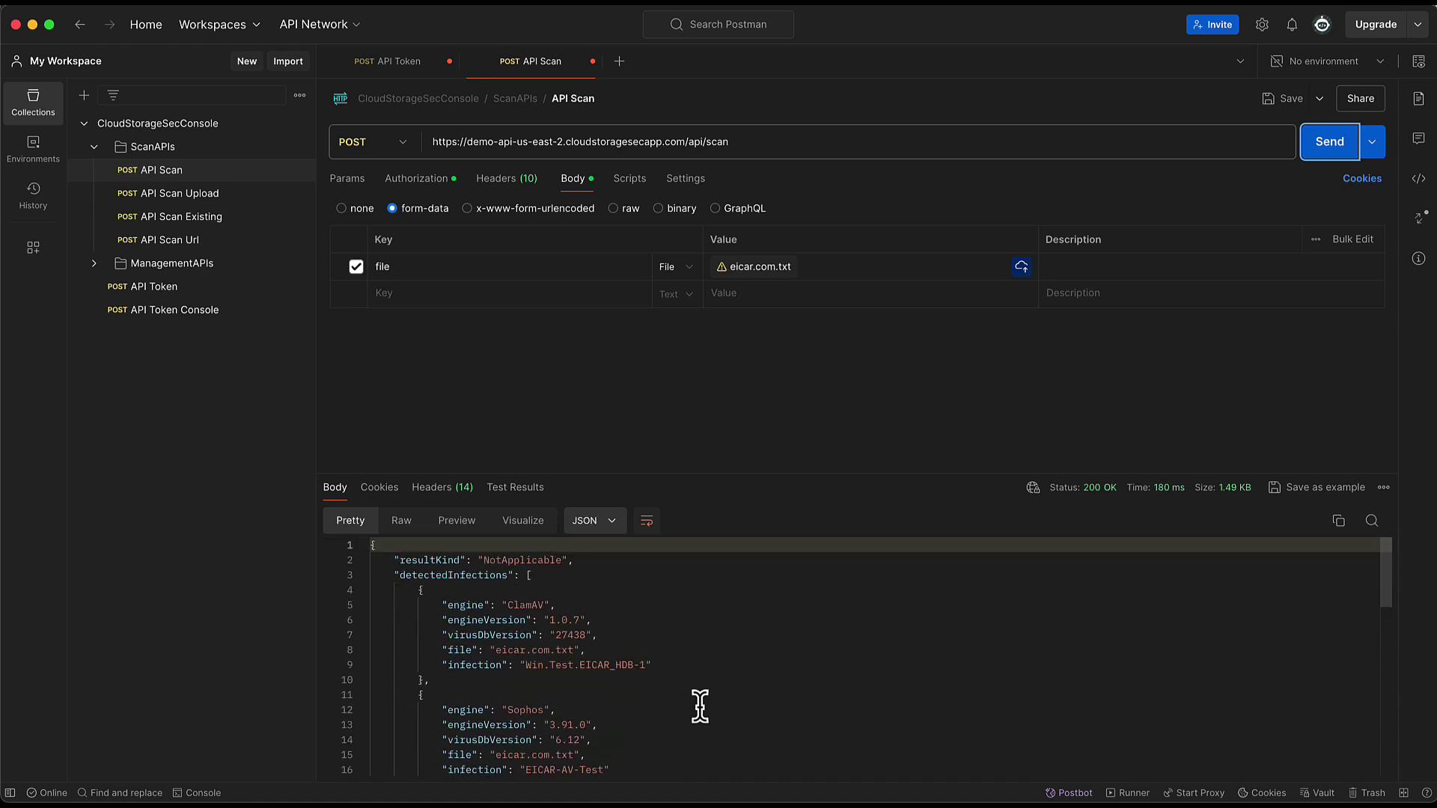
click(1019, 365)
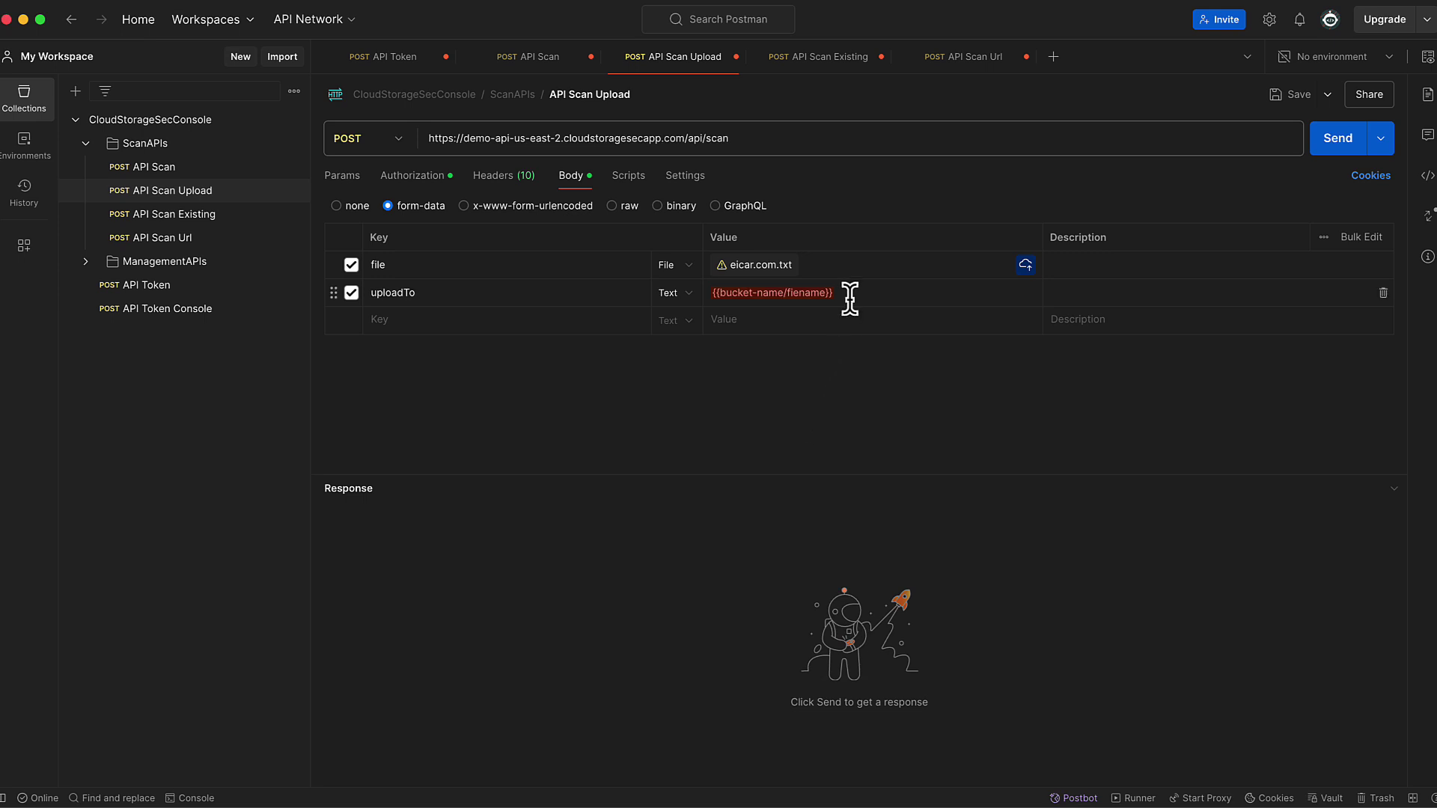
- Change the uploadTo form-data value from its placeholder to public-bucket/test.txt
drag(840, 292, 712, 292)
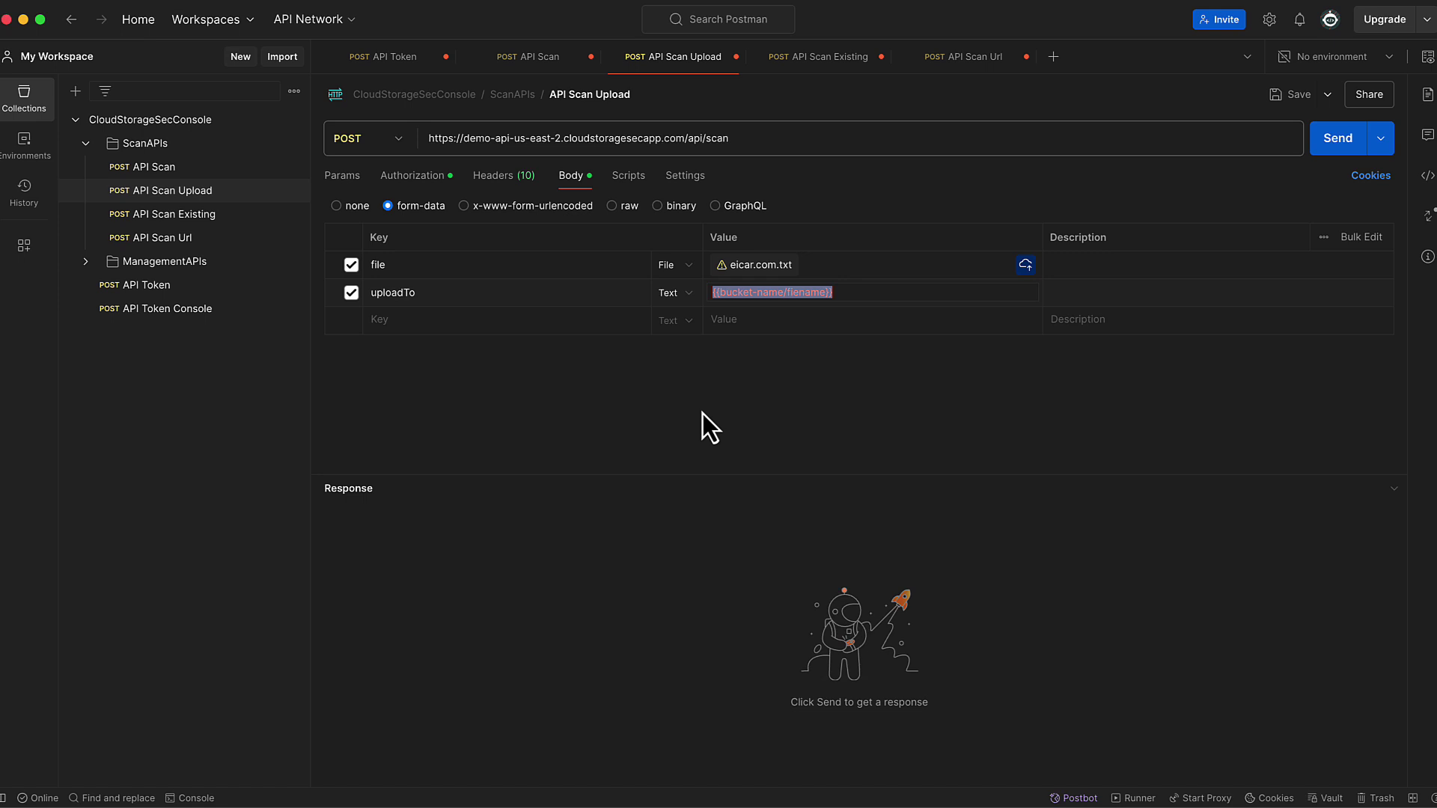
text(pub)
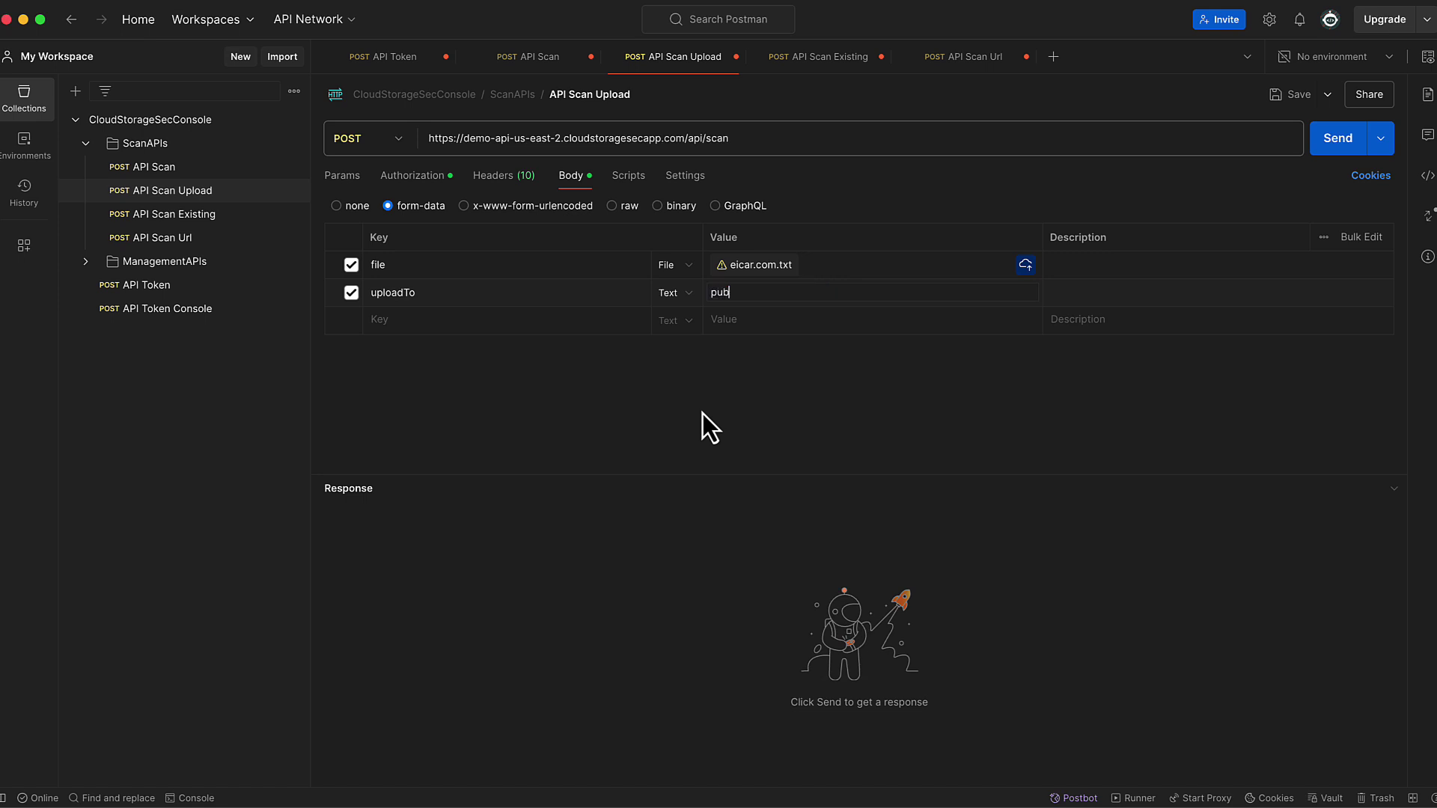
text(lic-bucket/test.txt)
click(748, 426)
- Review the API Scan Existing request's raw JSON body, then switch to the API Scan Url request
click(192, 216)
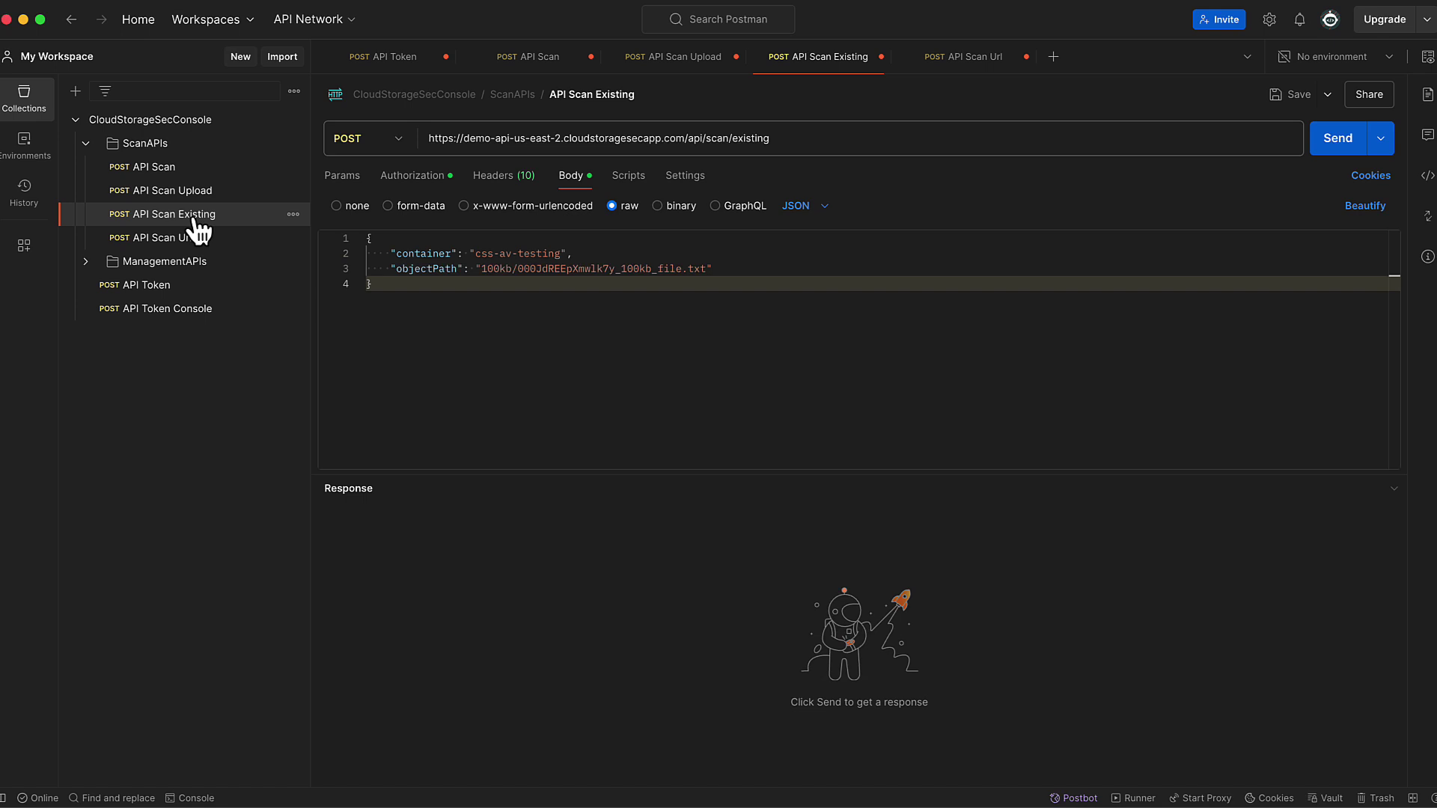
click(622, 417)
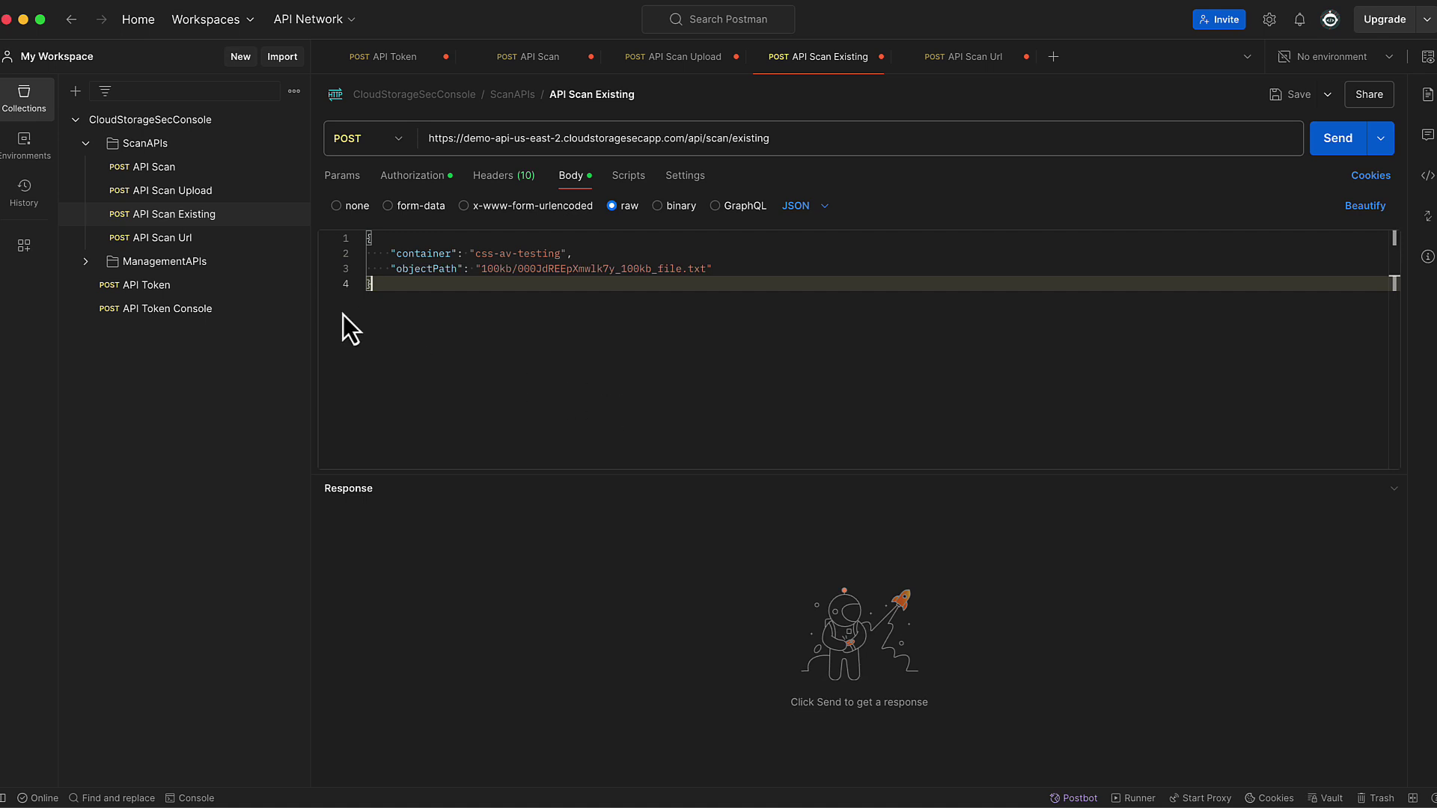
click(186, 238)
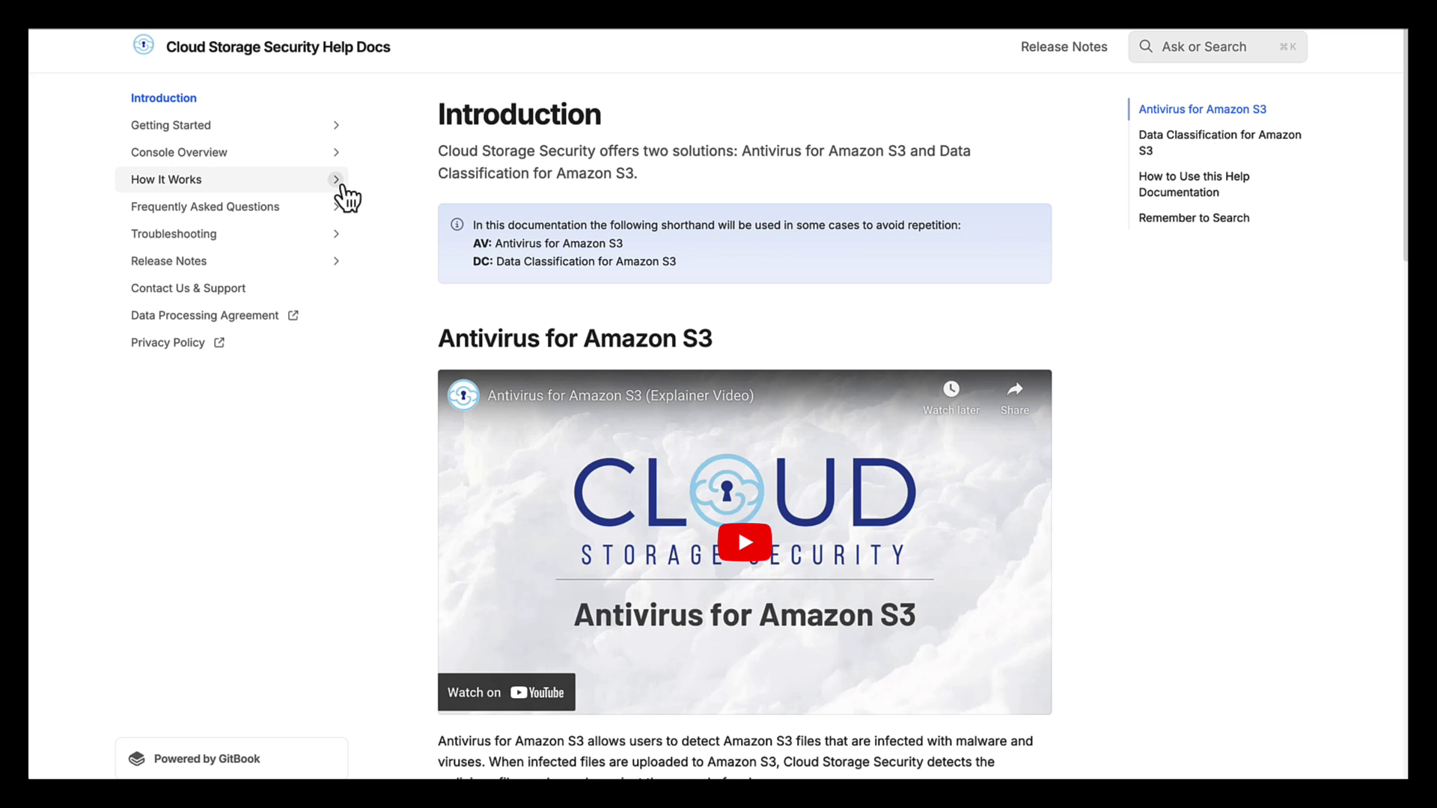
- Open API Driven Scanning under How It Works > Scanning Overview in the docs sidebar
click(336, 182)
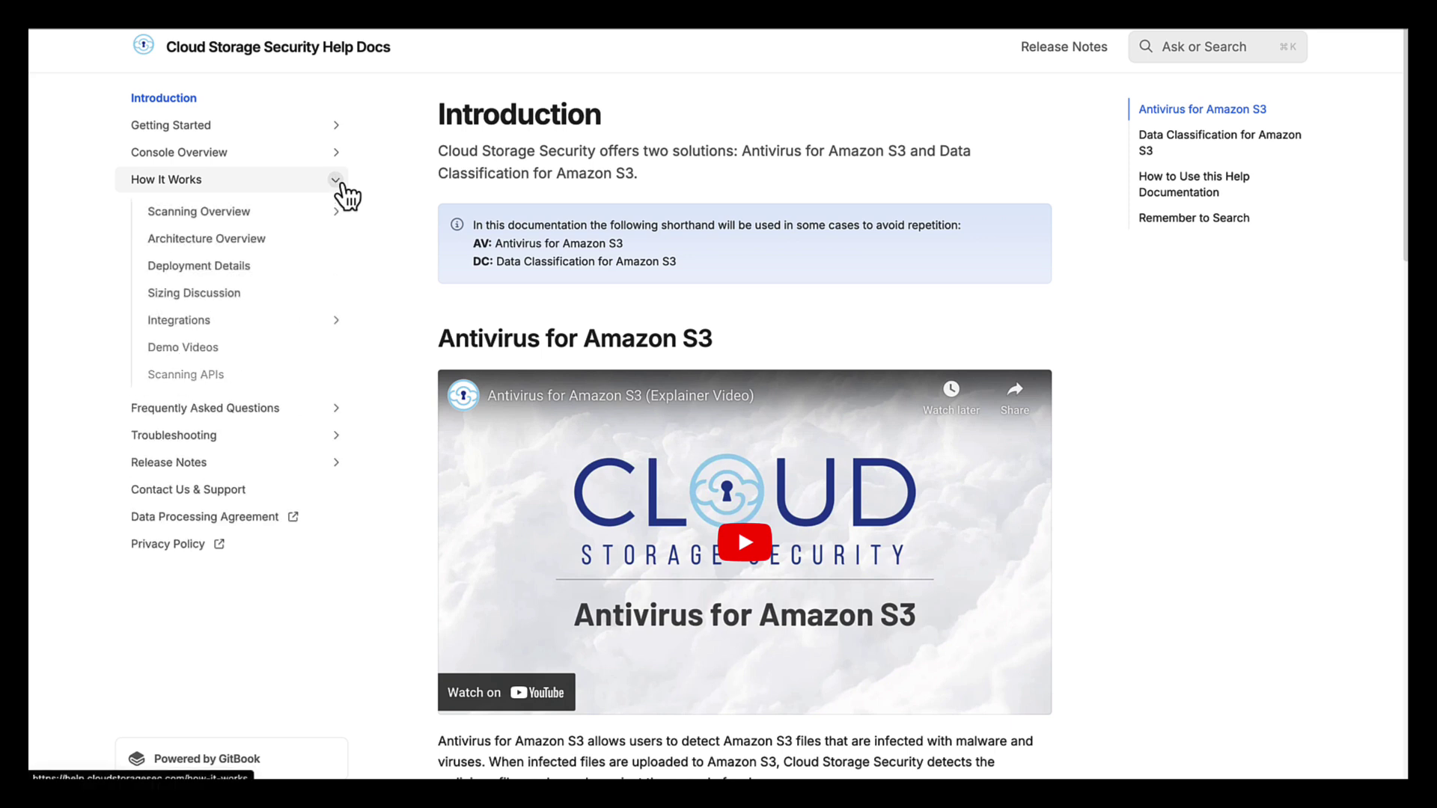
click(337, 213)
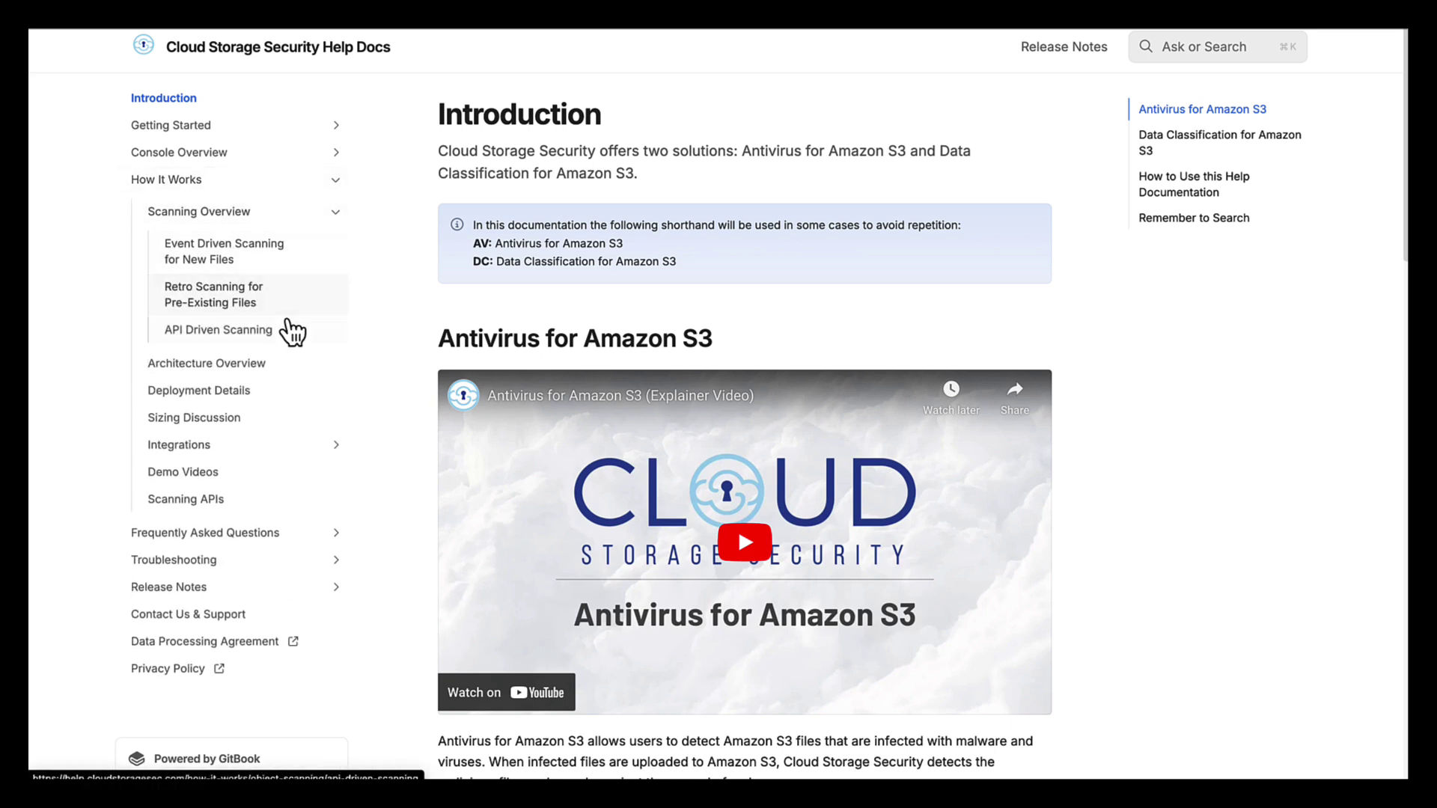
click(292, 330)
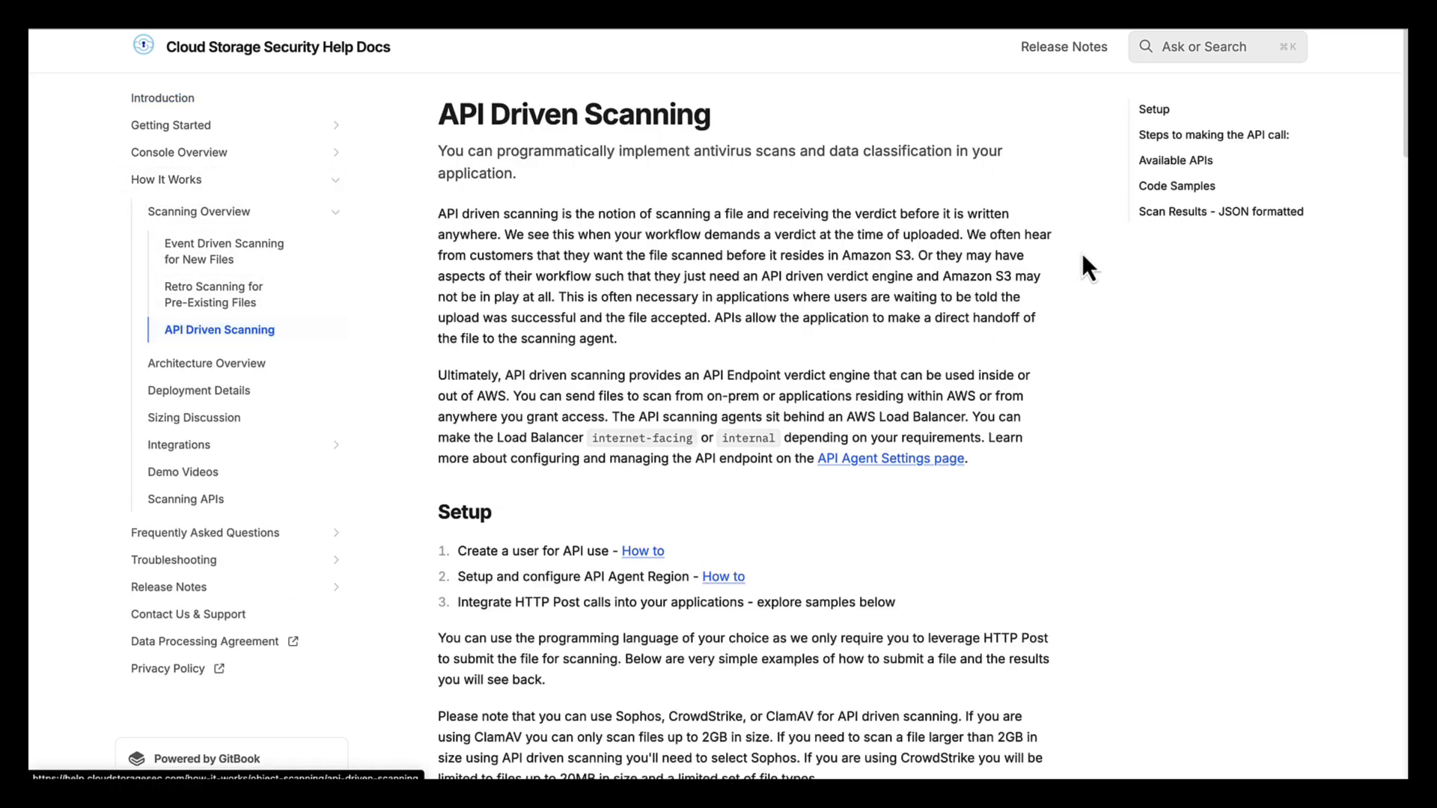